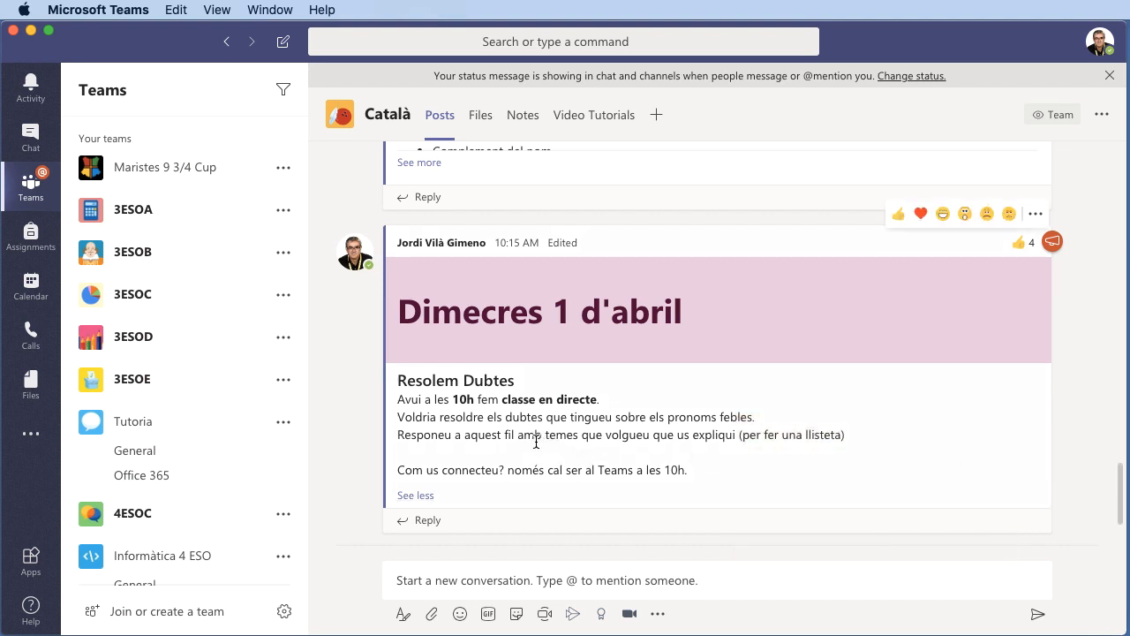
scroll(194, 424, down, 5)
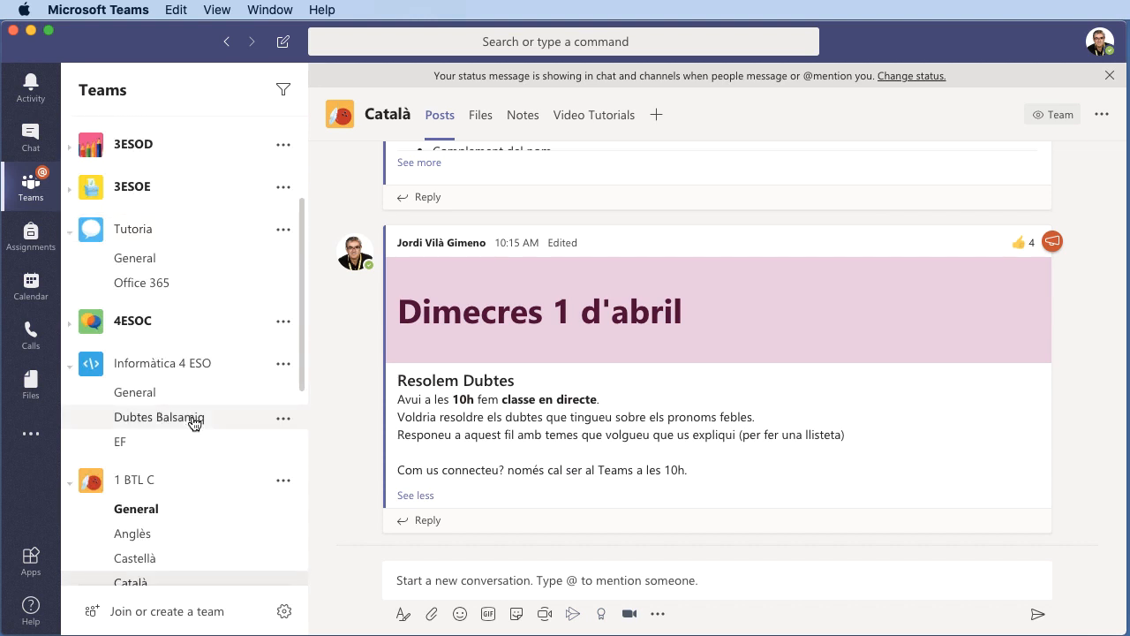
scroll(195, 424, up, 1)
scroll(194, 424, down, 2)
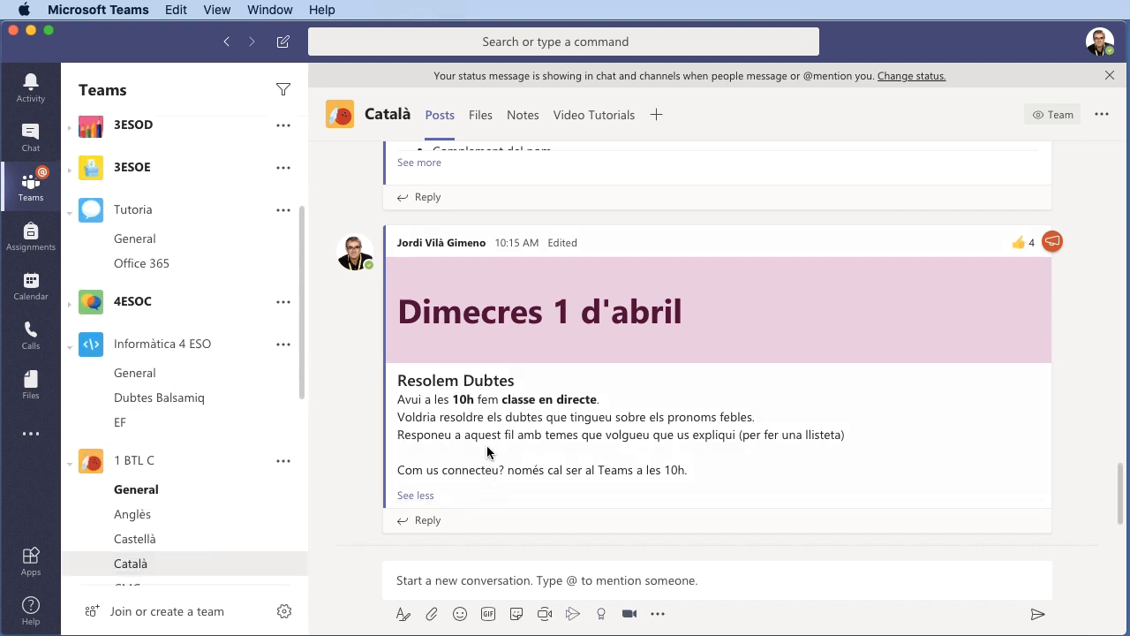
mouse_move(492, 371)
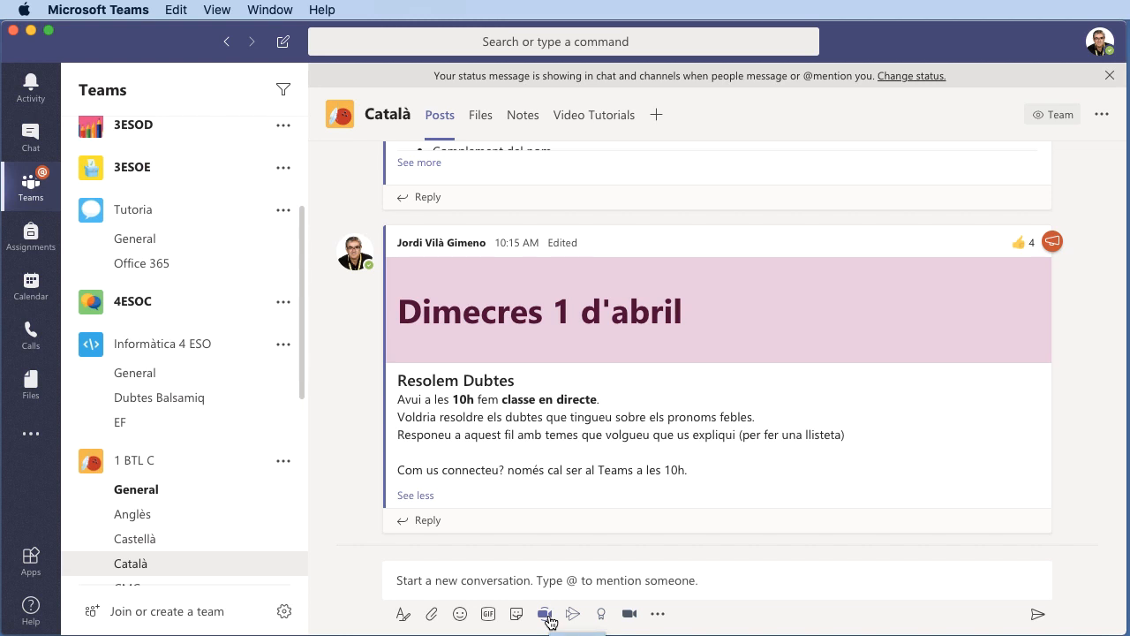
- Create a new live event from the calendar and title it "Dubtes Pronoms Febles"
click(32, 288)
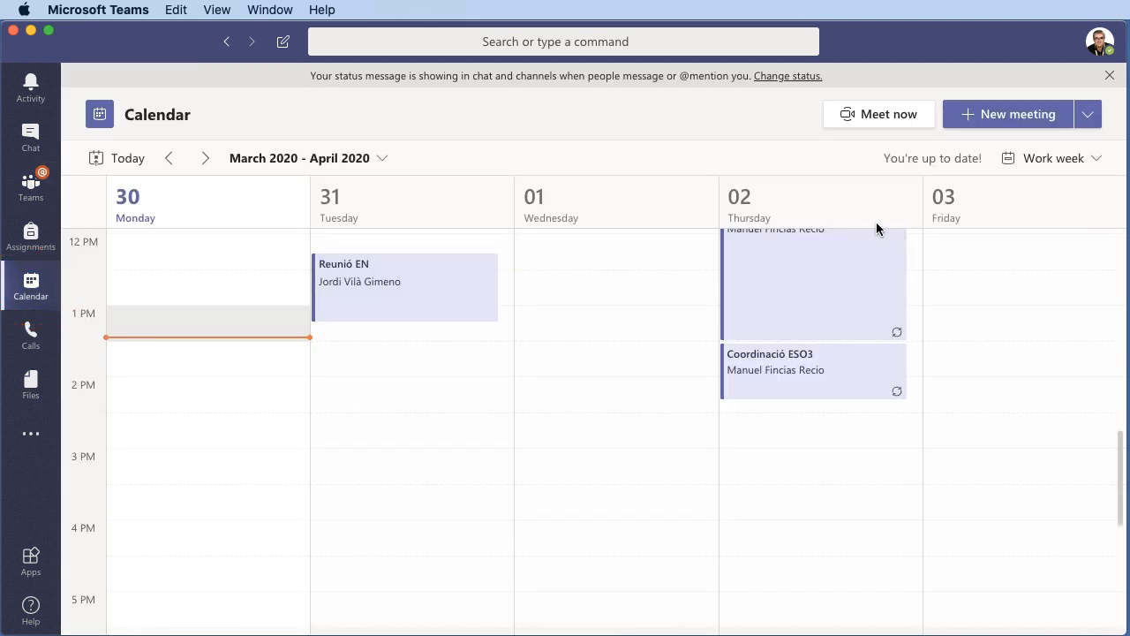
click(1086, 120)
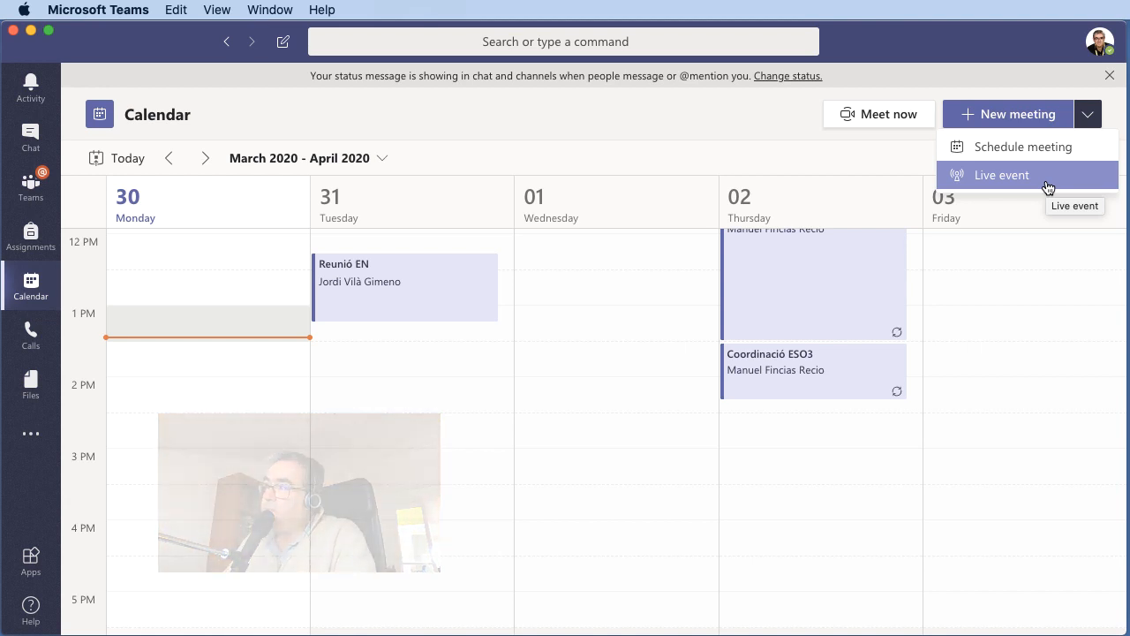
click(995, 180)
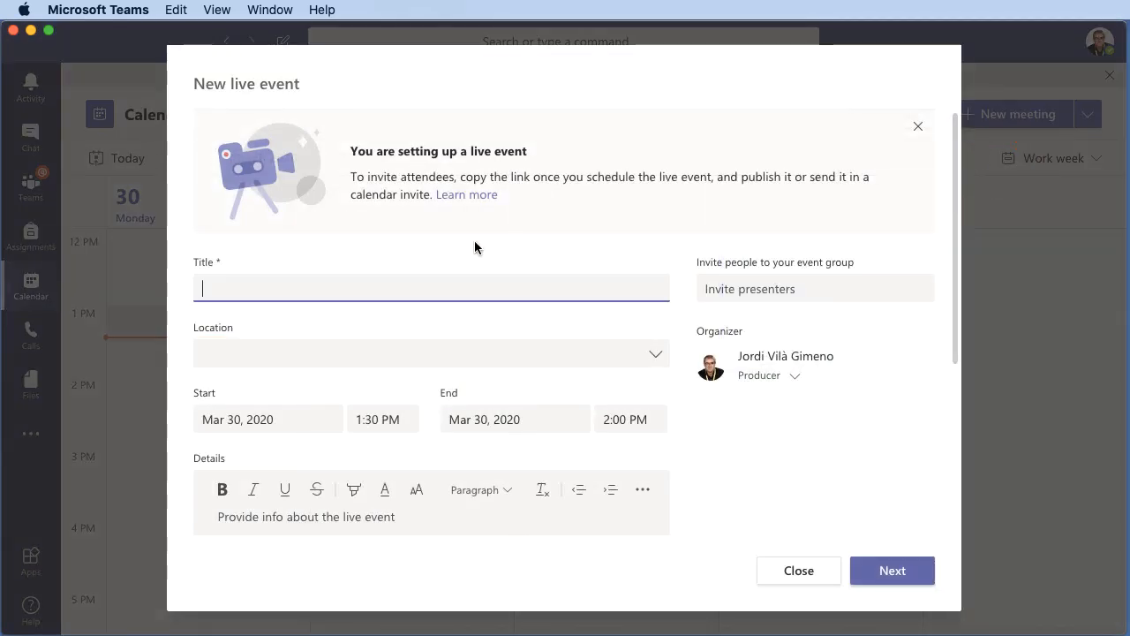
click(258, 285)
click(256, 284)
text(Dubtes Pronoms Febles)
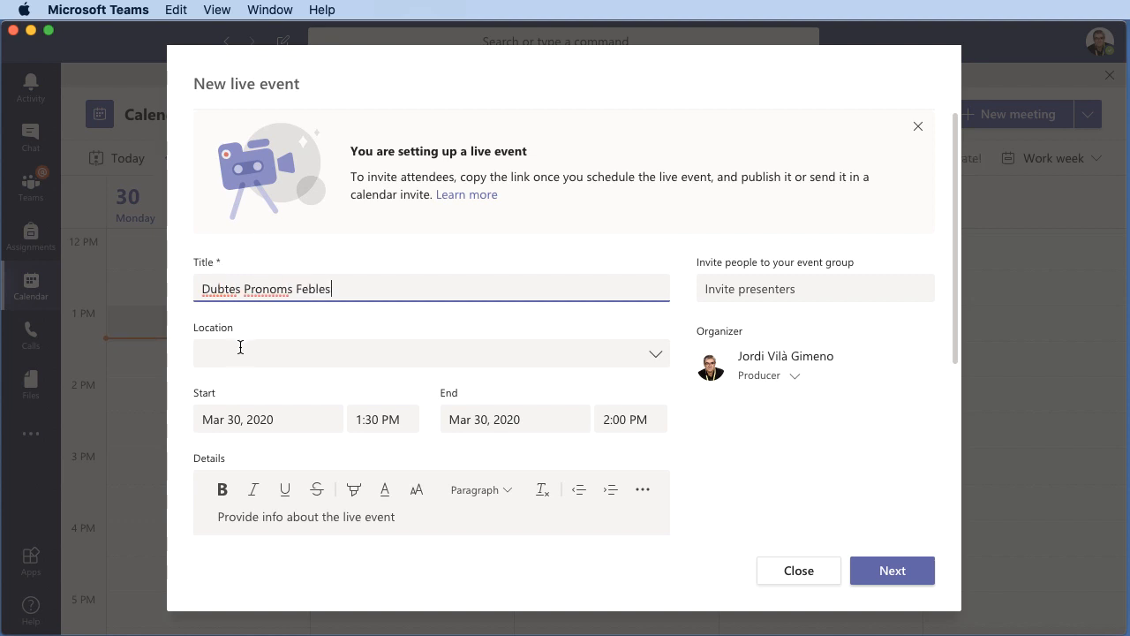
- Set the live event's start date to Apr 1, 2020
click(268, 420)
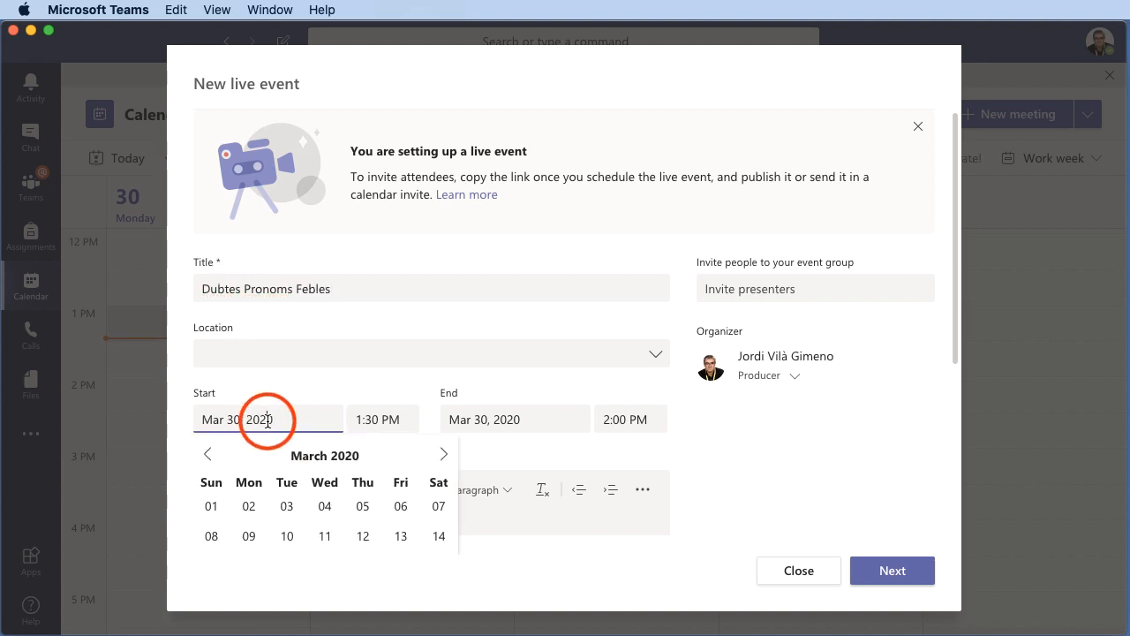
scroll(398, 480, down, 4)
scroll(399, 479, down, 1)
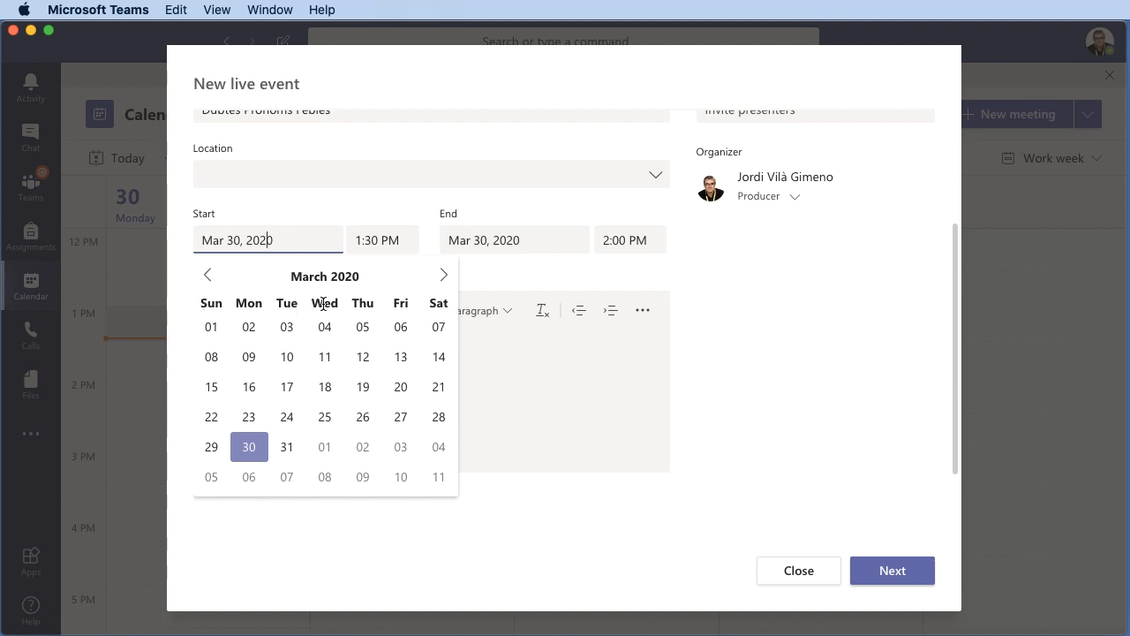
click(325, 446)
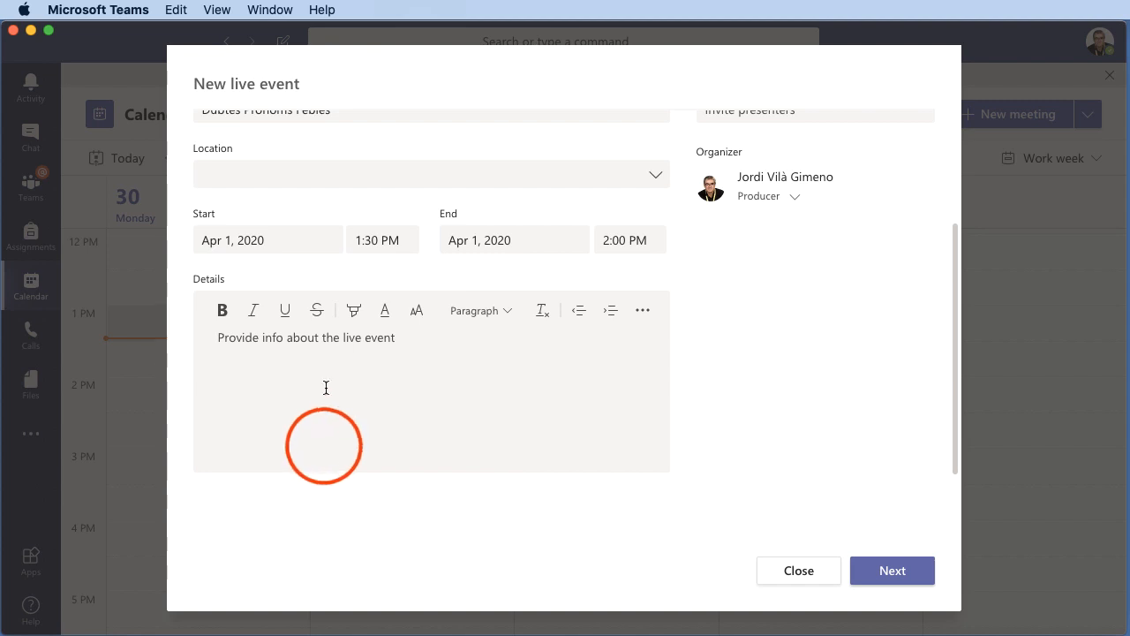
- Set the live event's start time to 10:00 AM and its end time to 11:00 AM
click(392, 240)
scroll(389, 304, up, 4)
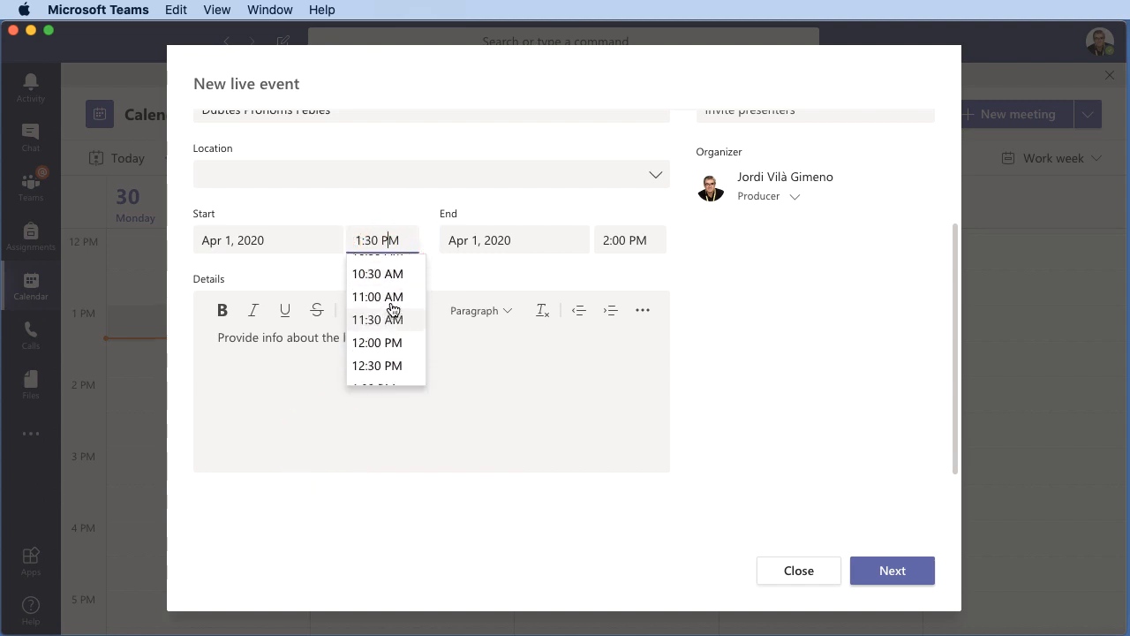
click(379, 284)
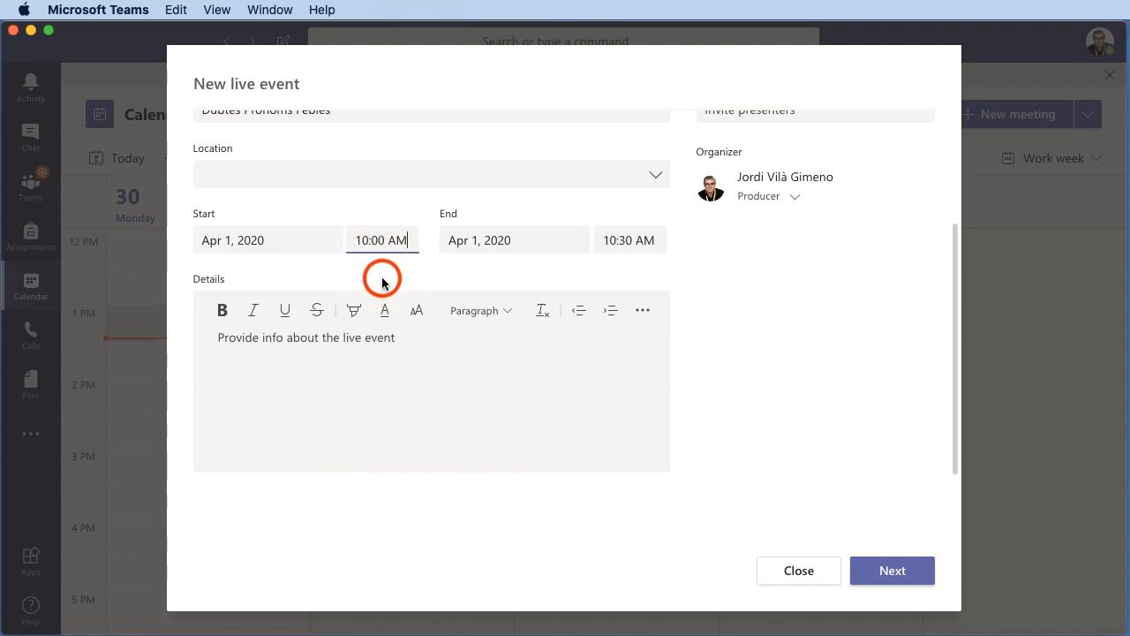
click(627, 240)
click(638, 316)
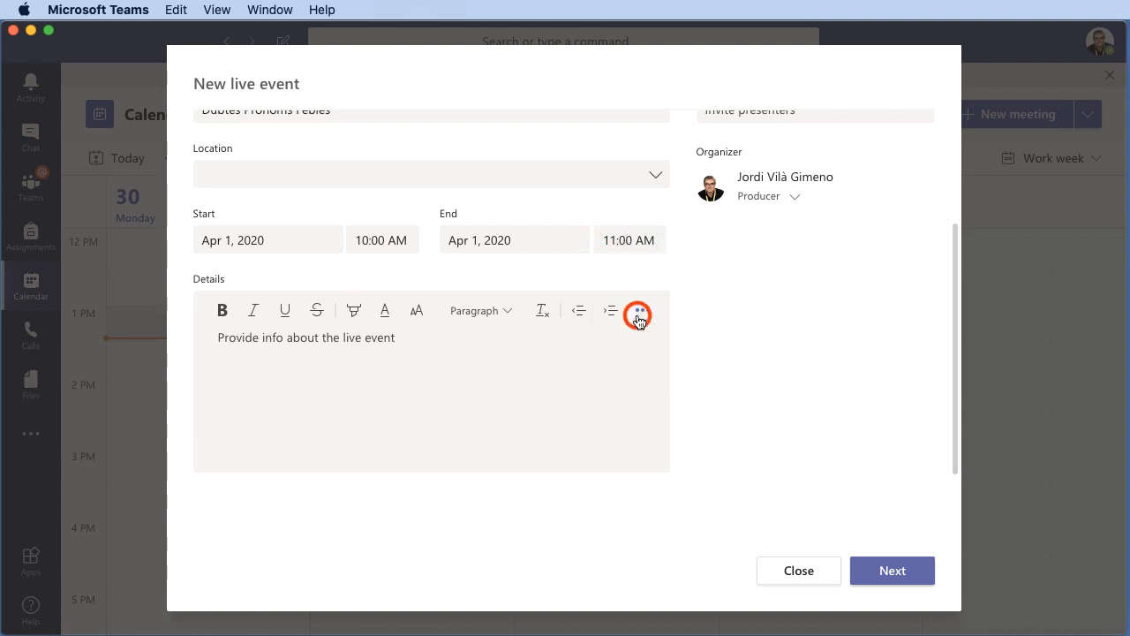
- Enter the event details "Classe per resoldre dubtes sobre l'ús dels pronoms febles."
click(332, 347)
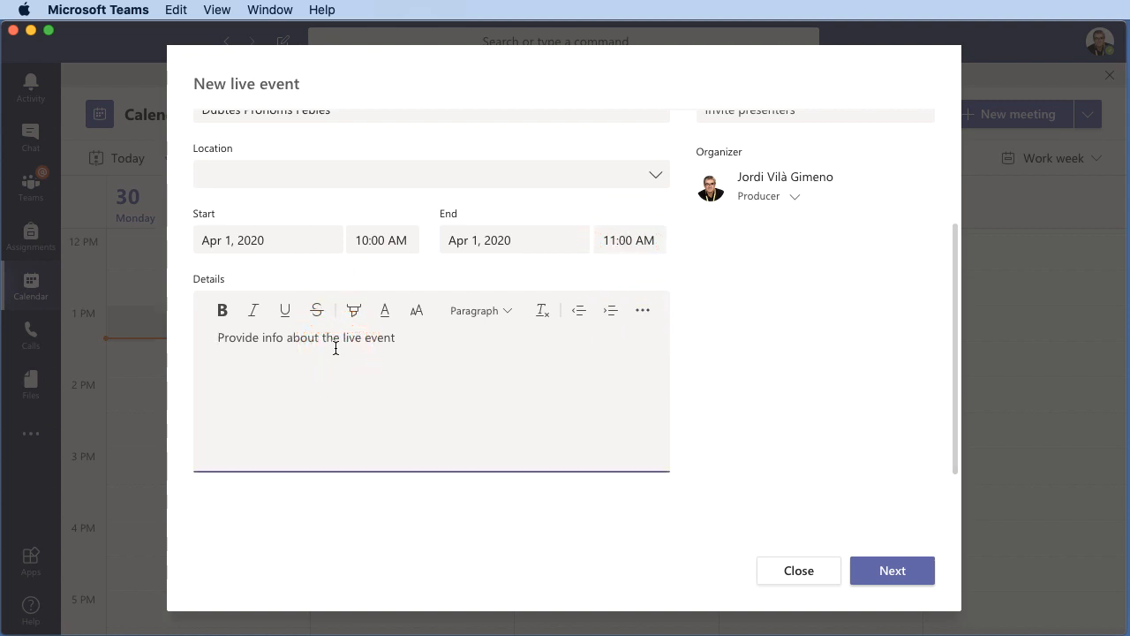
click(335, 349)
text(Classe per resoldre dubtes sobre e)
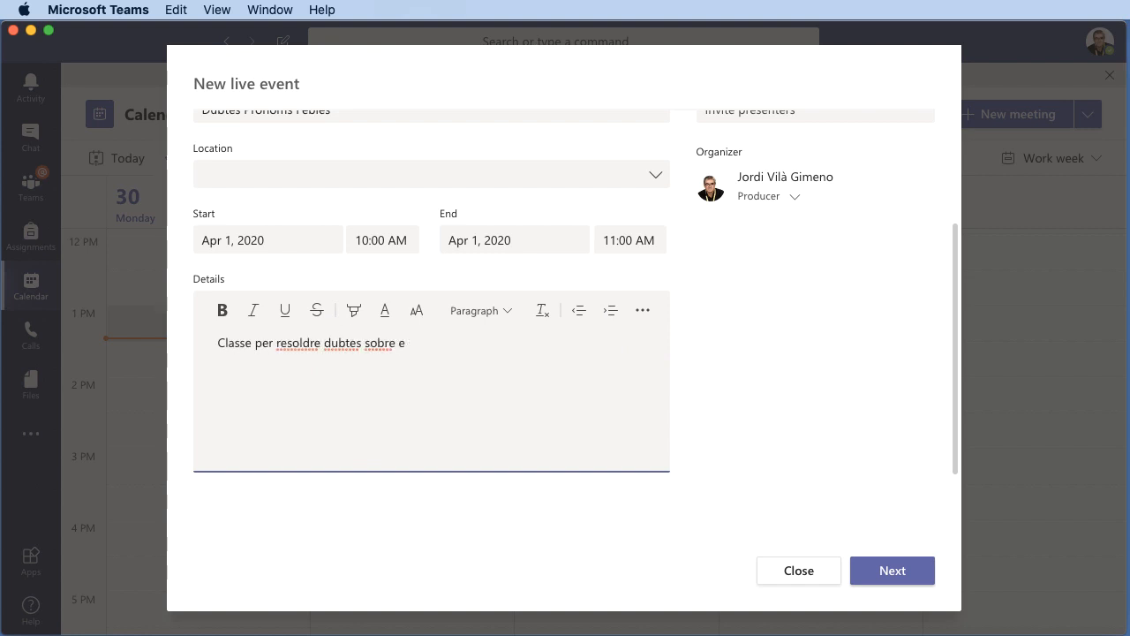
key(BackSpace)
text(l'ús dels pronoms febles.)
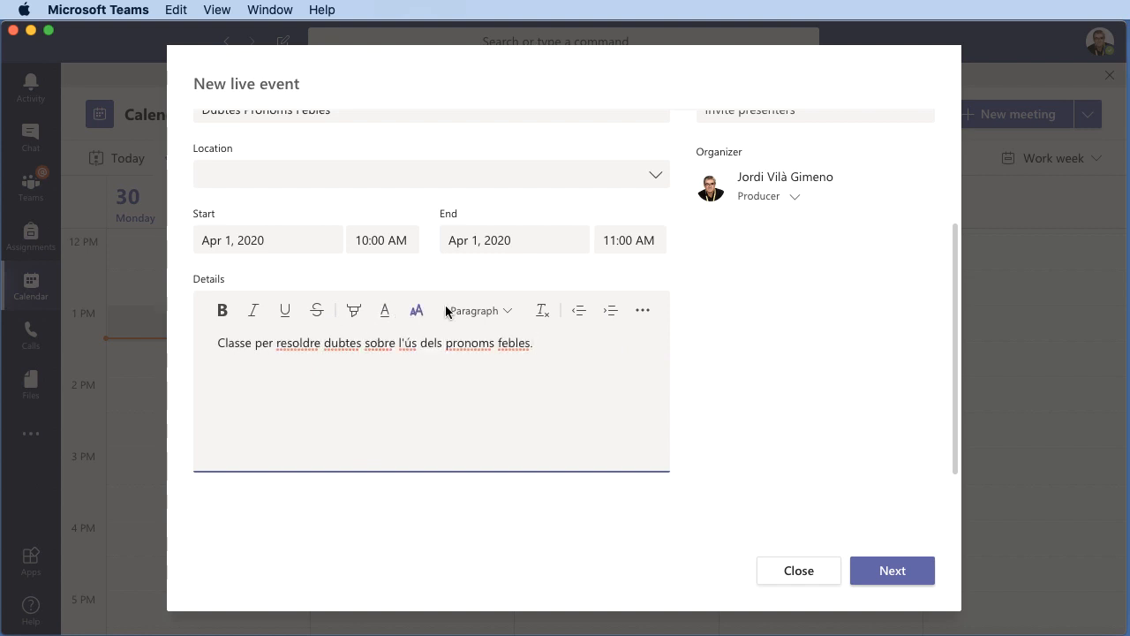
click(776, 307)
scroll(776, 307, up, 3)
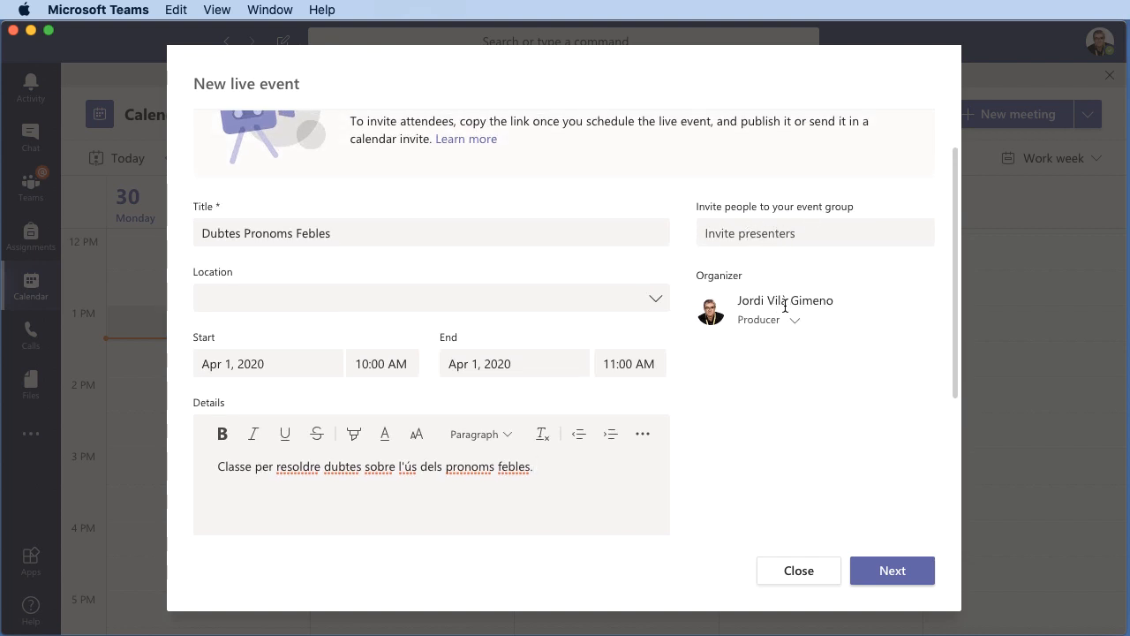
- Continue to the live event permissions and choose Org-wide access
click(887, 572)
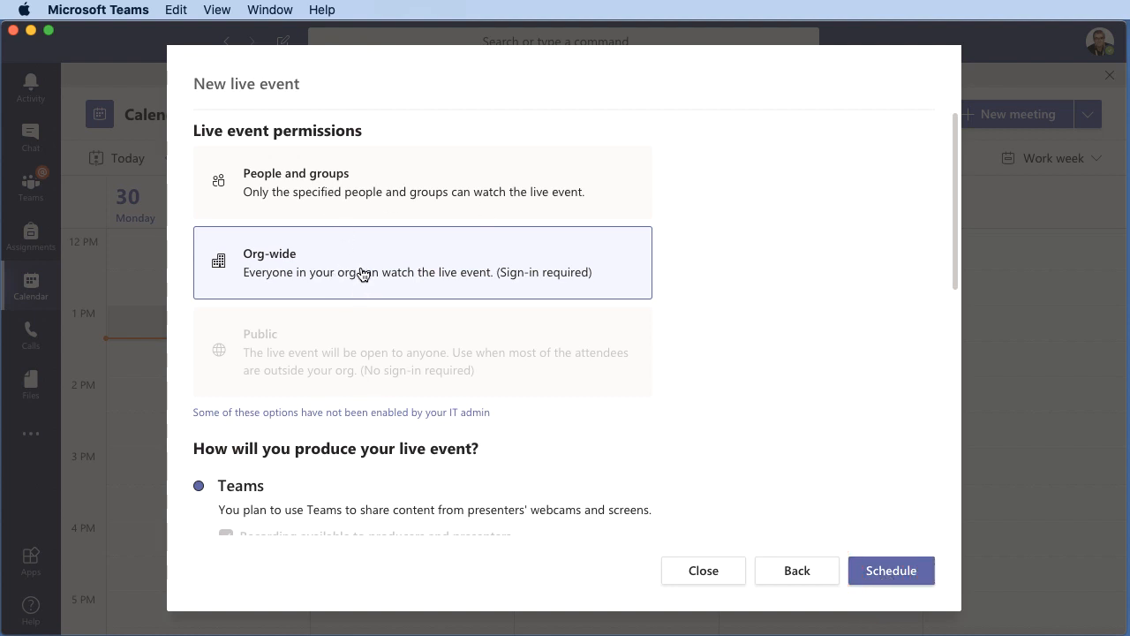
click(370, 198)
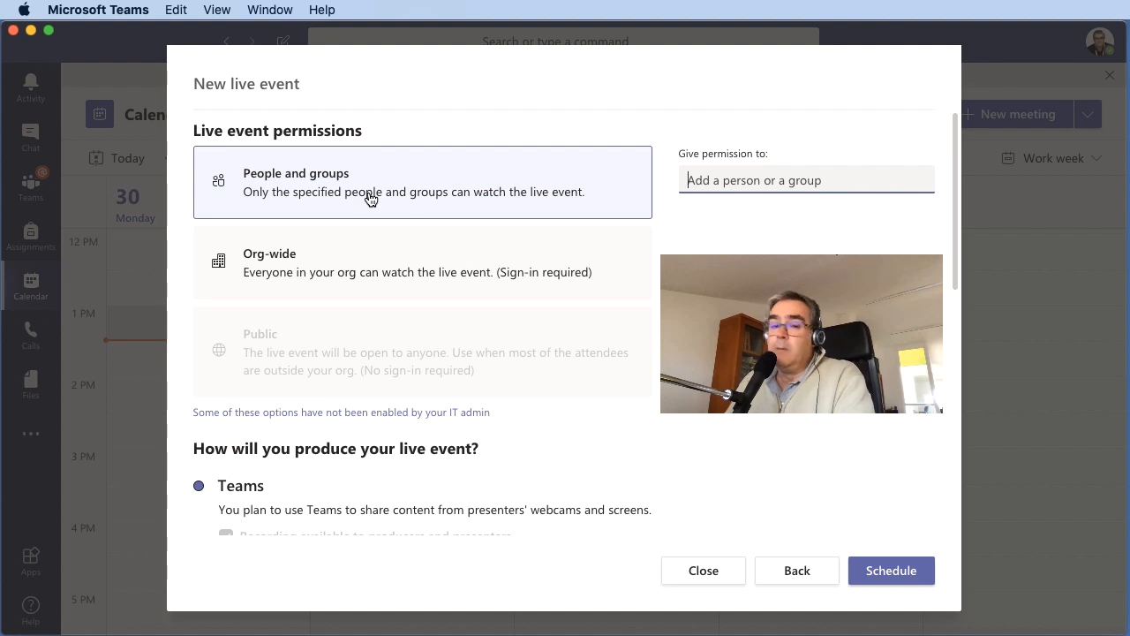
click(369, 255)
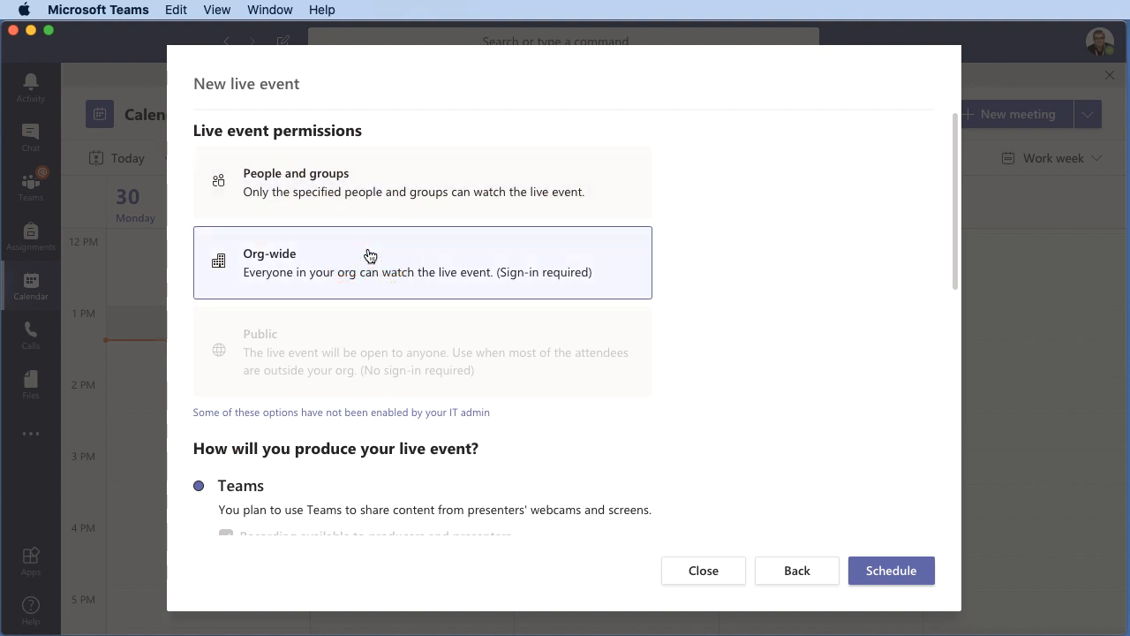
- Enable Q&A for the Teams-produced live event and schedule the event
scroll(364, 353, down, 5)
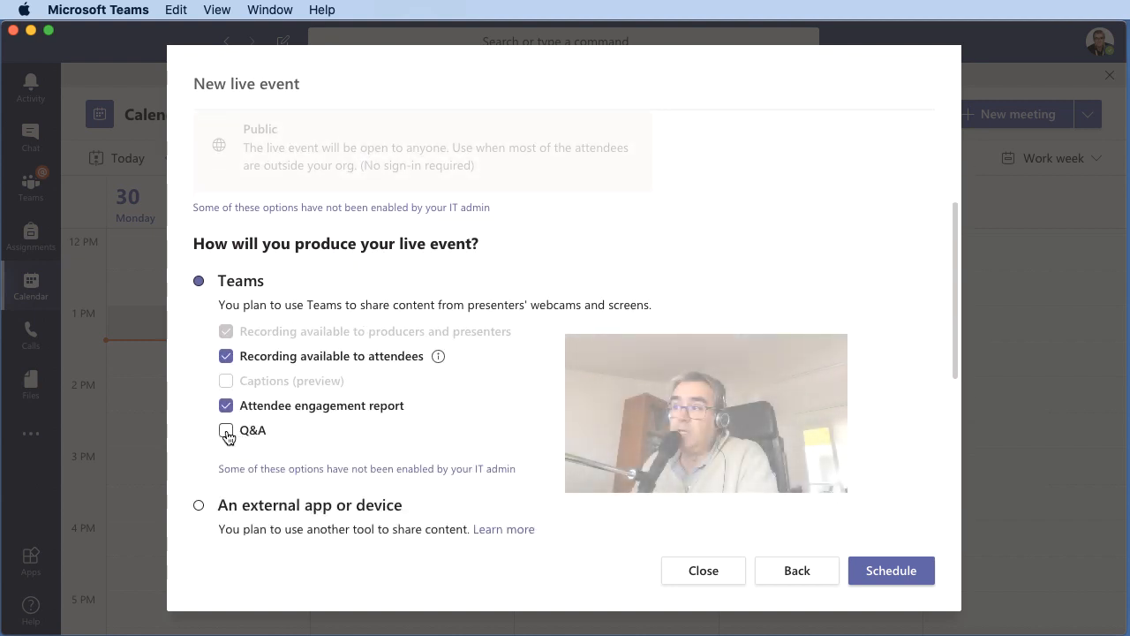
click(227, 433)
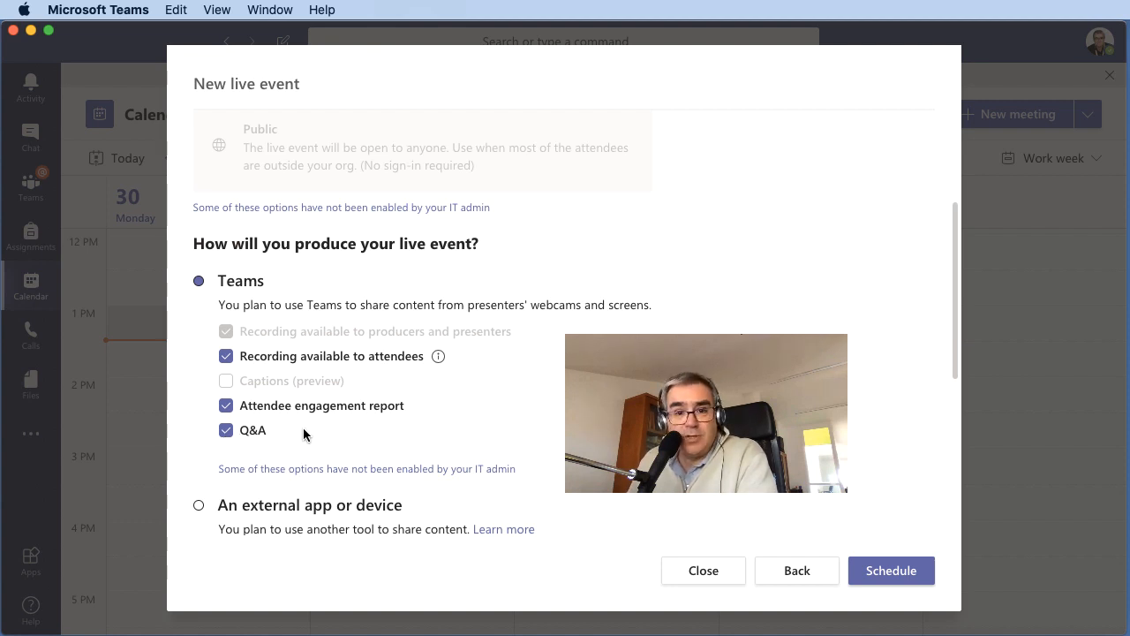
scroll(435, 401, down, 3)
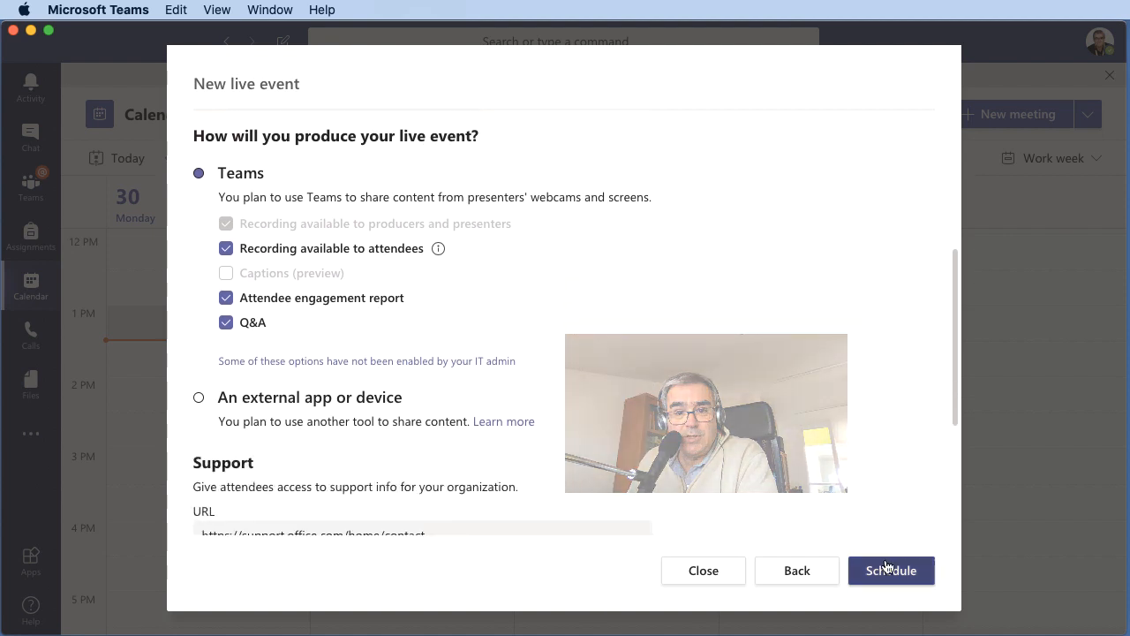
scroll(468, 385, down, 3)
scroll(467, 386, up, 8)
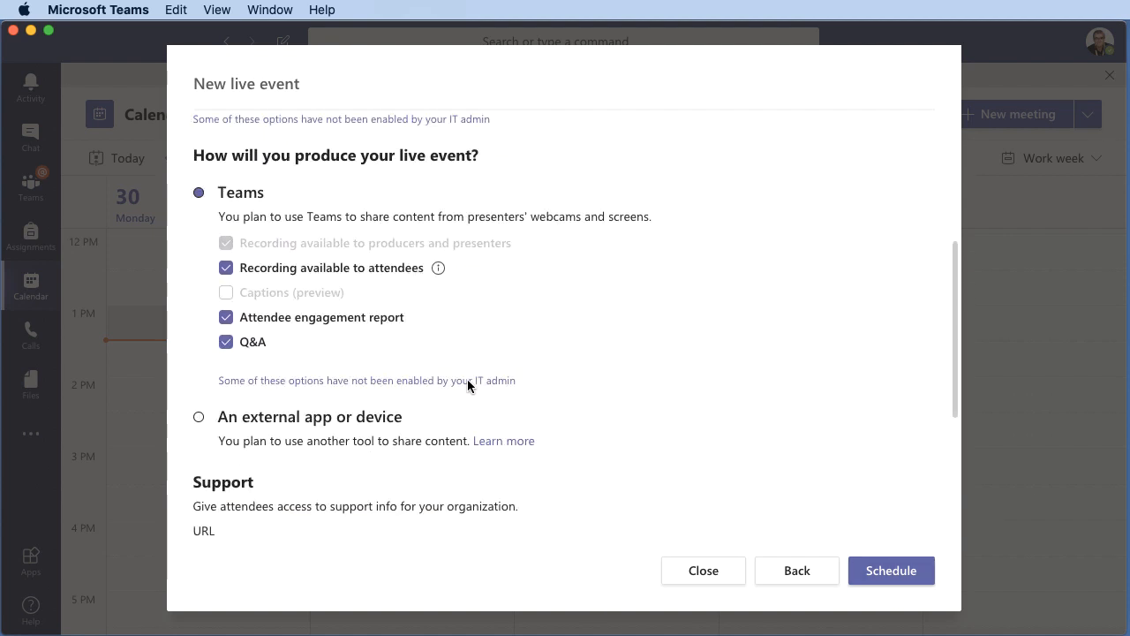
click(887, 570)
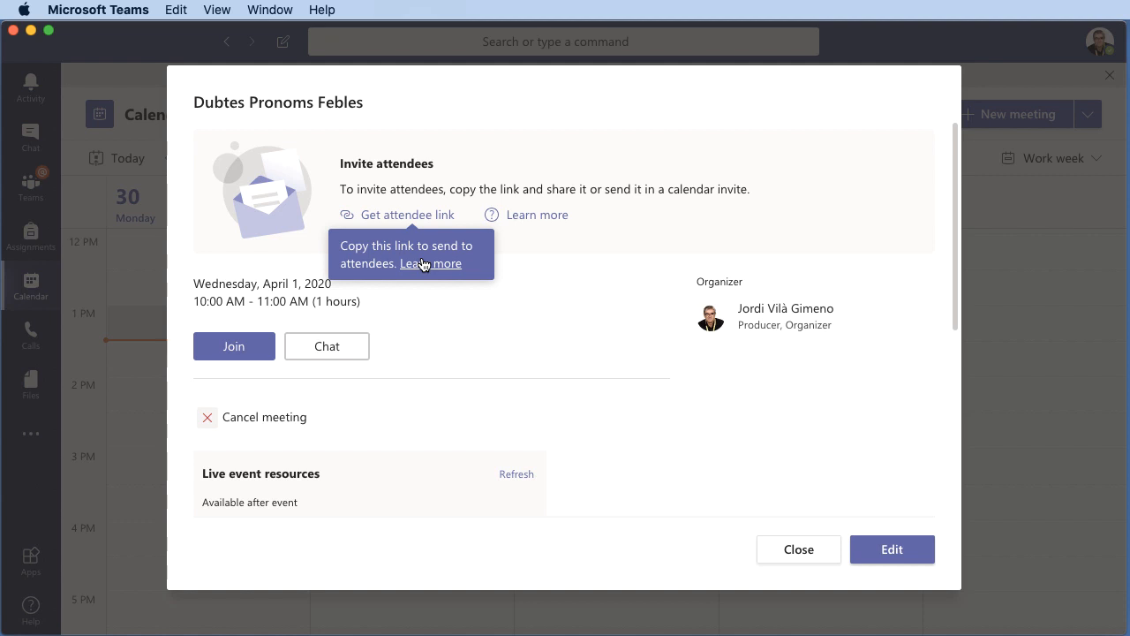
- Get the attendee link of the scheduled live event, then close the event's details
click(422, 263)
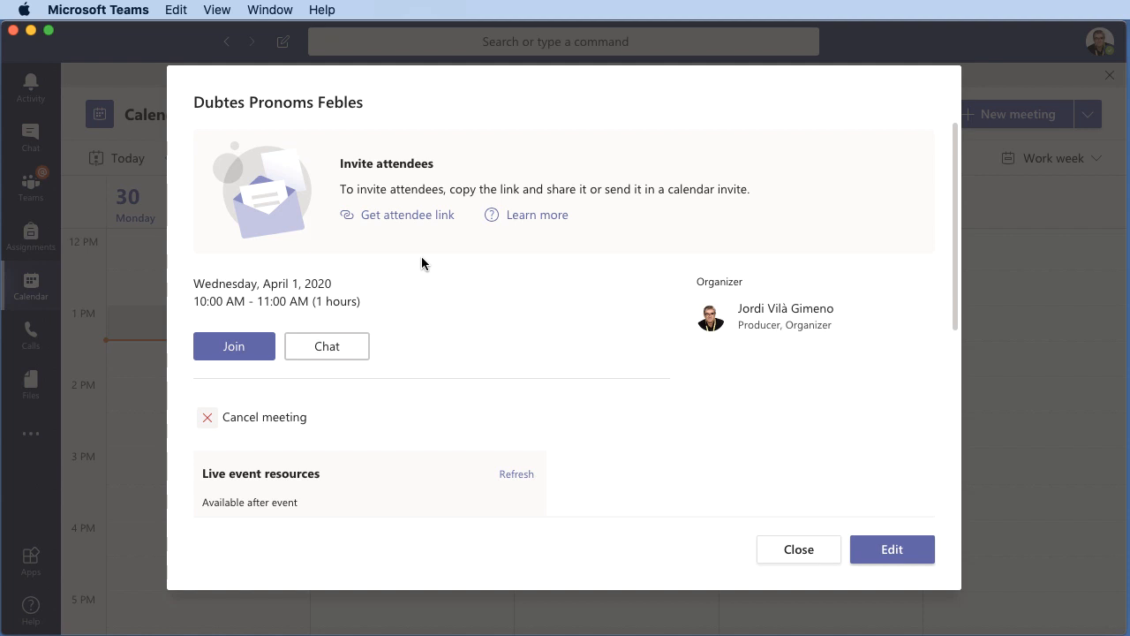
click(406, 217)
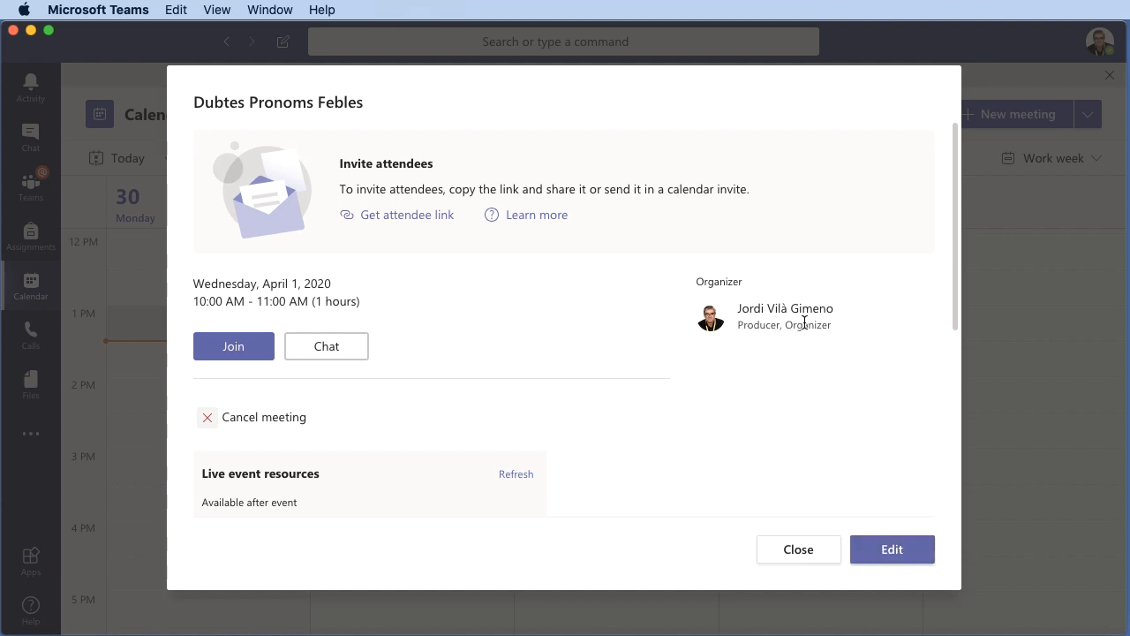
scroll(820, 452, down, 5)
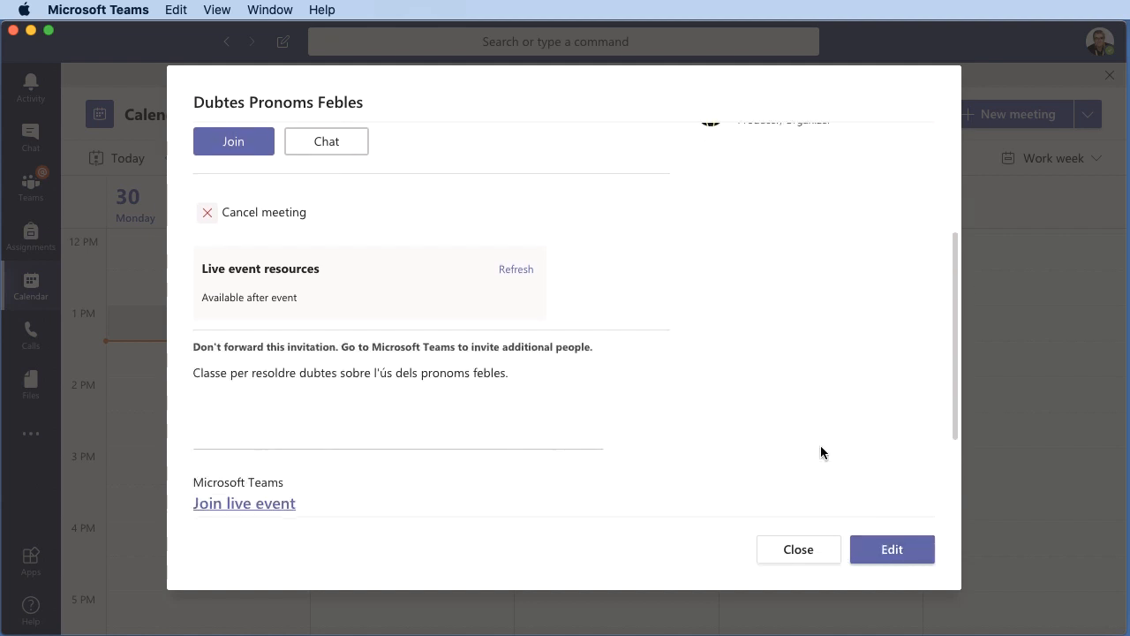
scroll(820, 452, down, 2)
scroll(820, 452, up, 5)
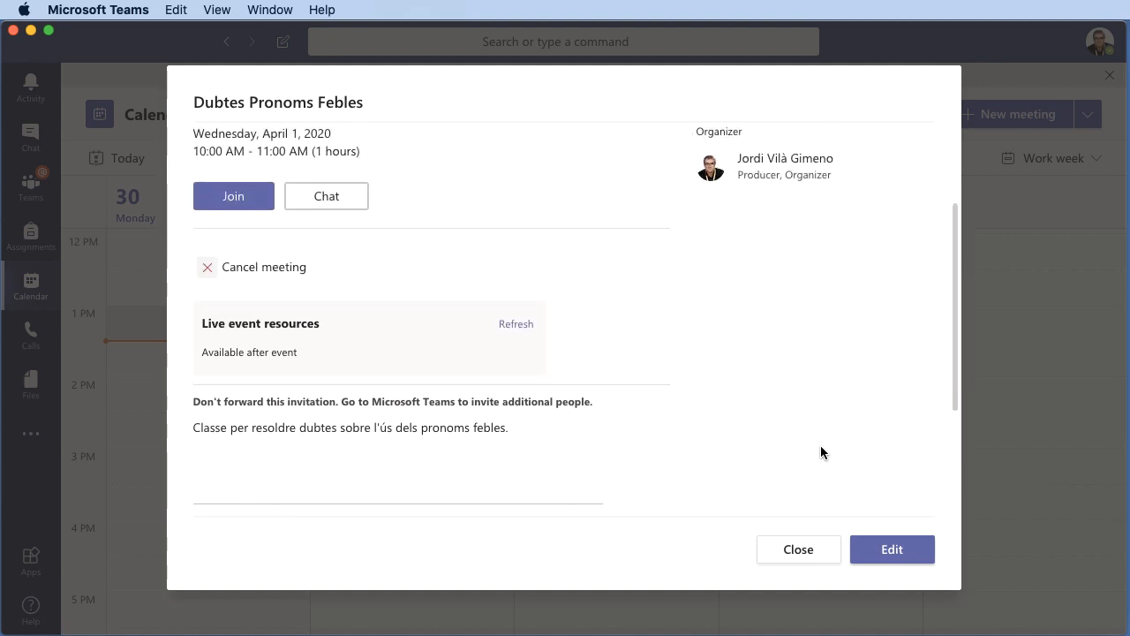
click(800, 551)
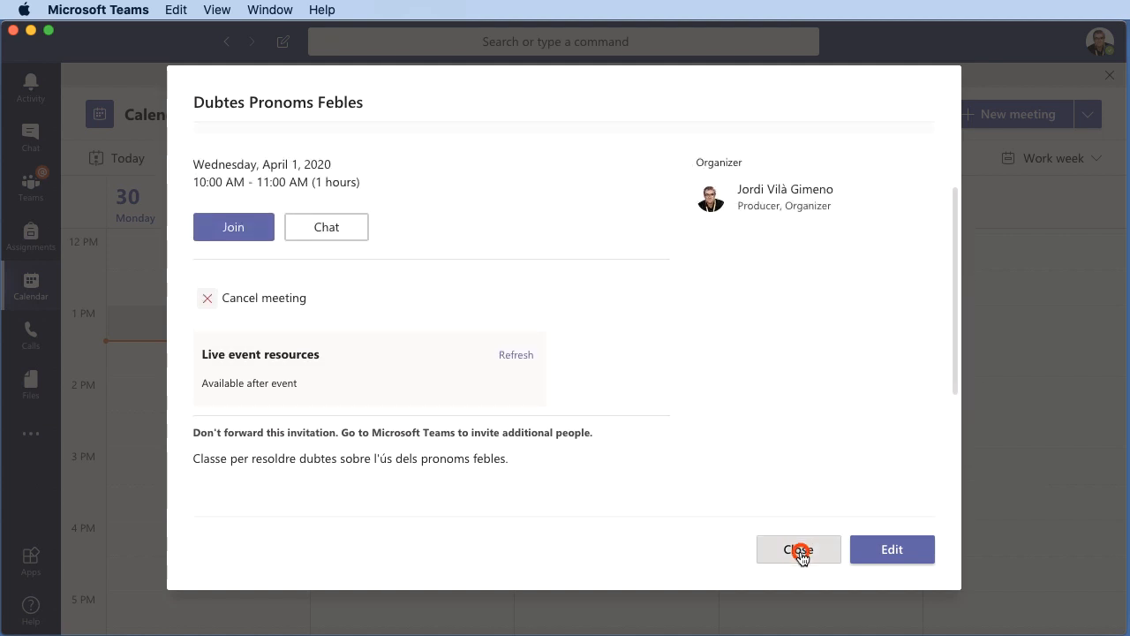
scroll(483, 439, up, 5)
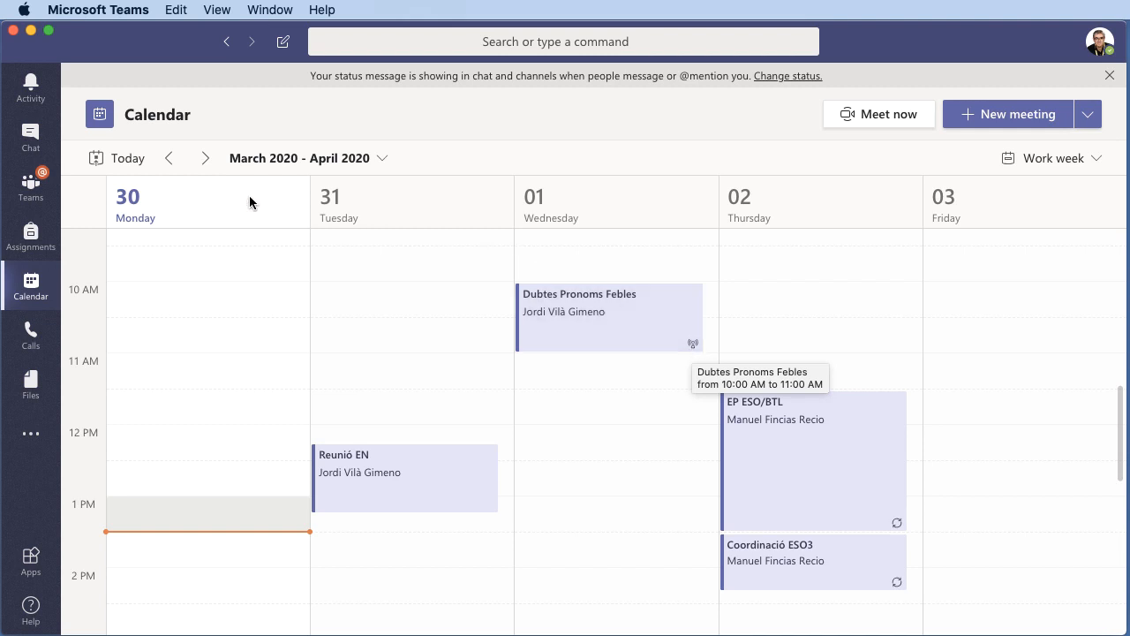
- Open the "Dimecres 1 d'abril" announcement in the Català channel for editing
click(34, 201)
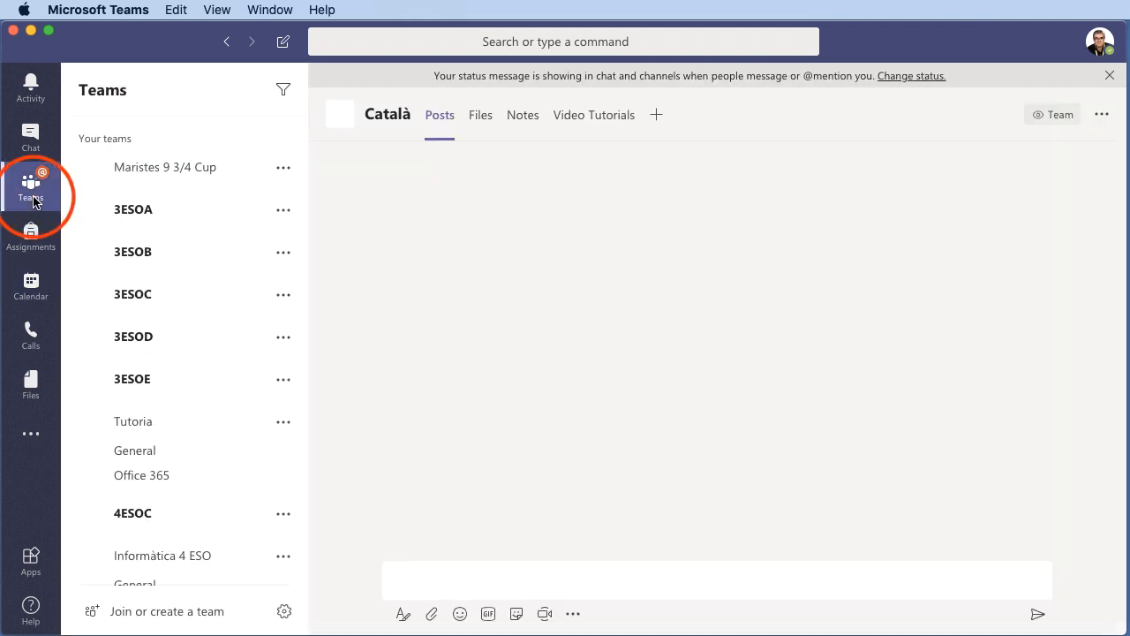
scroll(610, 375, up, 2)
scroll(646, 389, up, 1)
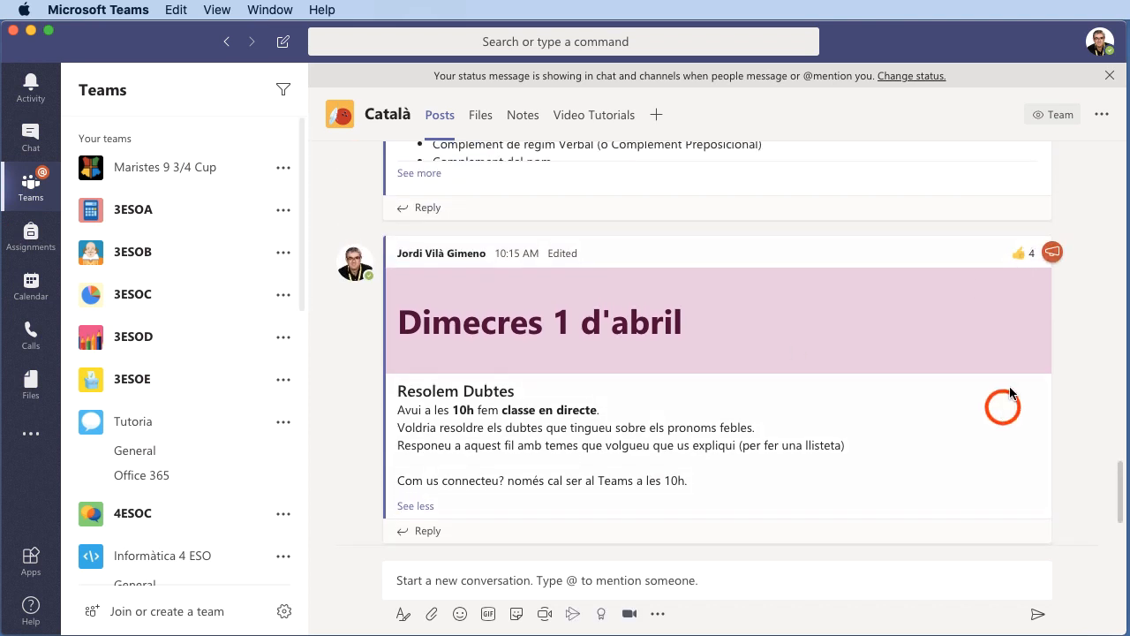
click(1037, 226)
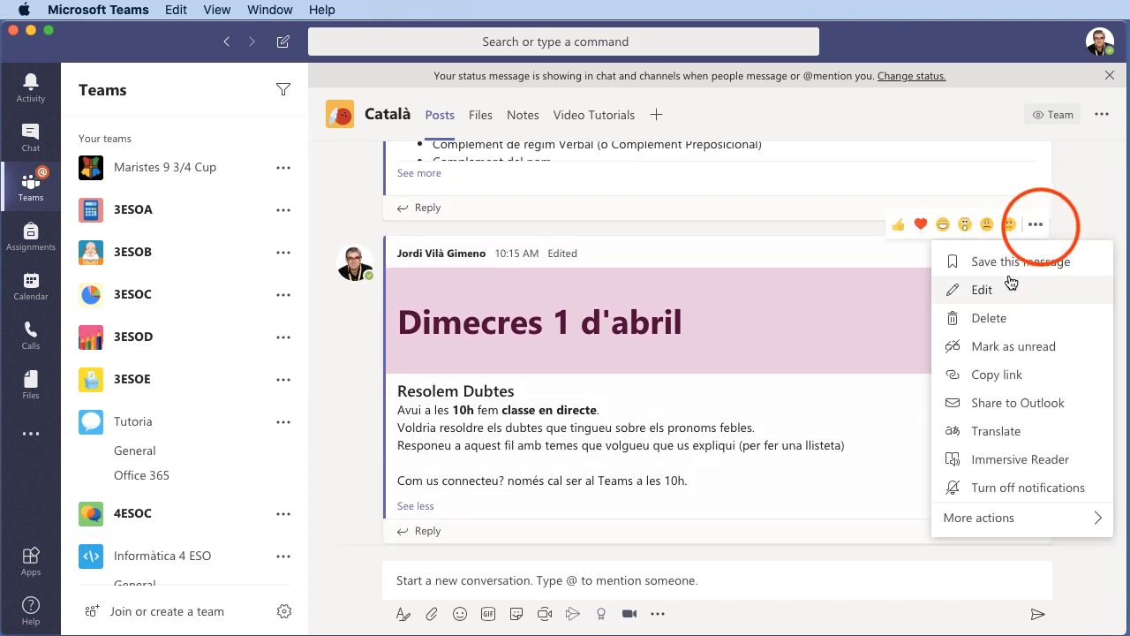
click(982, 291)
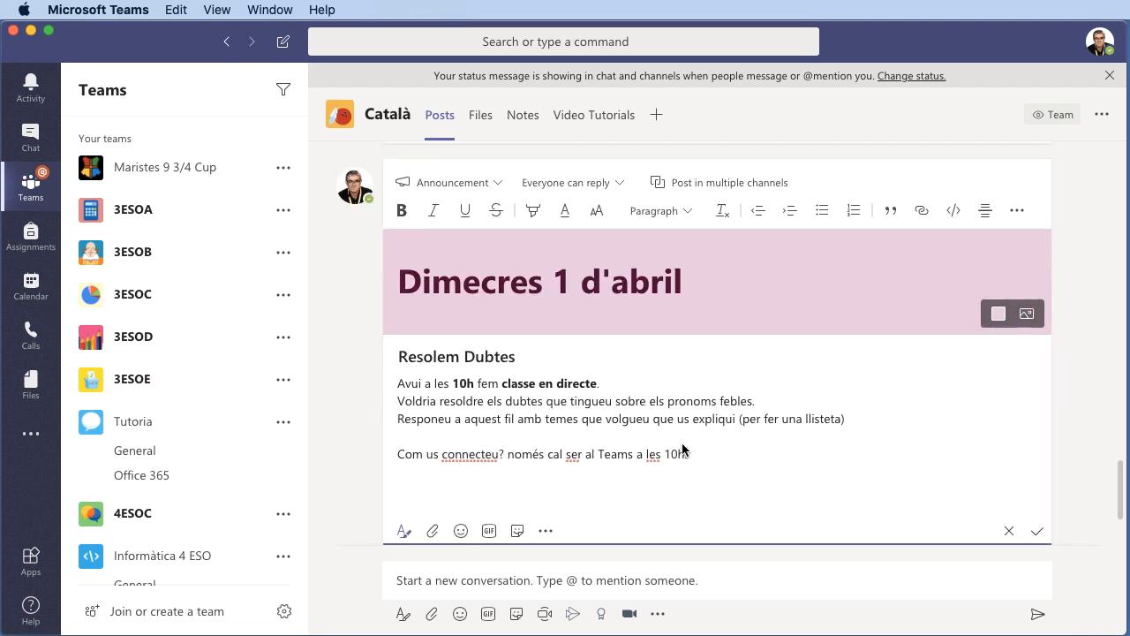
- Add "Només cal que seguiu aquest enllaç:" and the copied attendee link at the end of the announcement, and save the edit
click(718, 451)
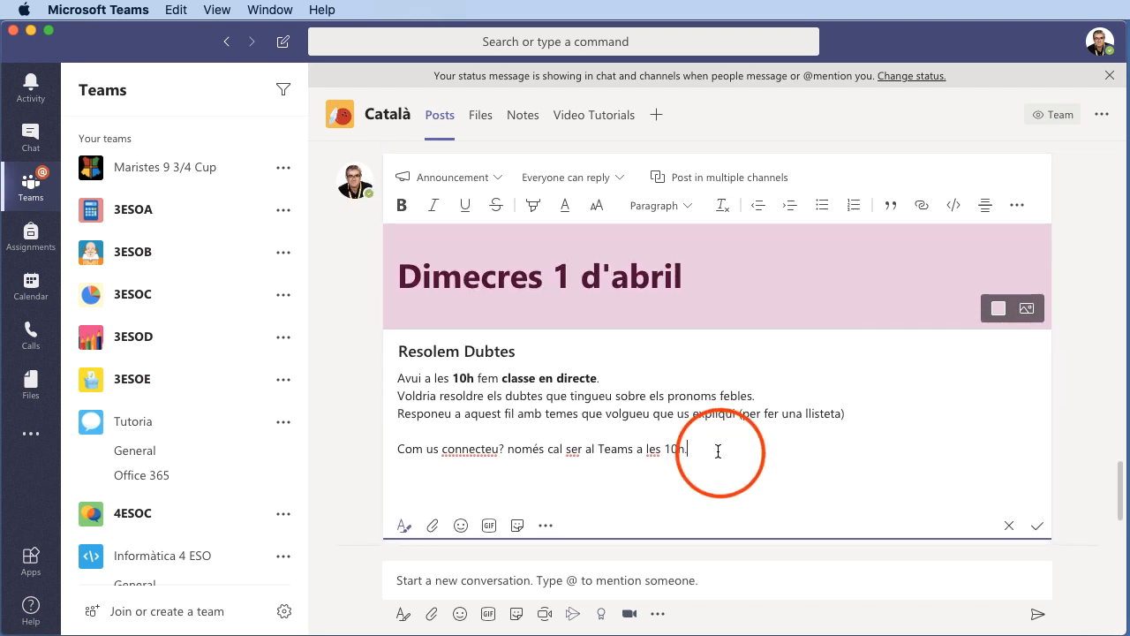
click(718, 451)
text(.)
key(Return)
text(Només cal que)
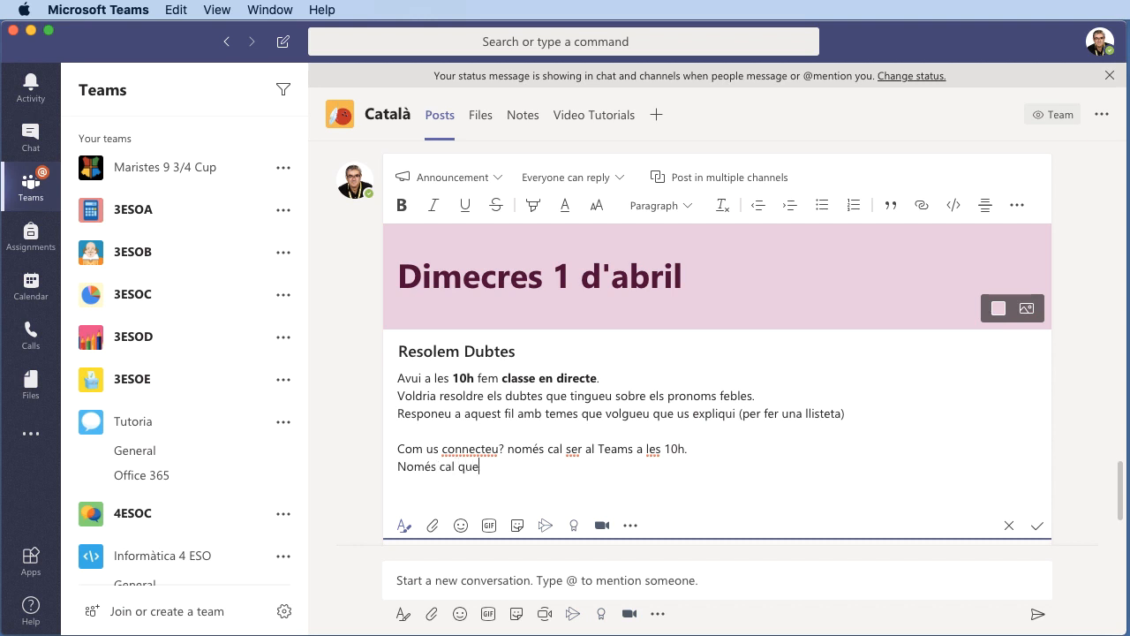
text( seguiu aquest enllaç:)
key(Return)
key(super+v)
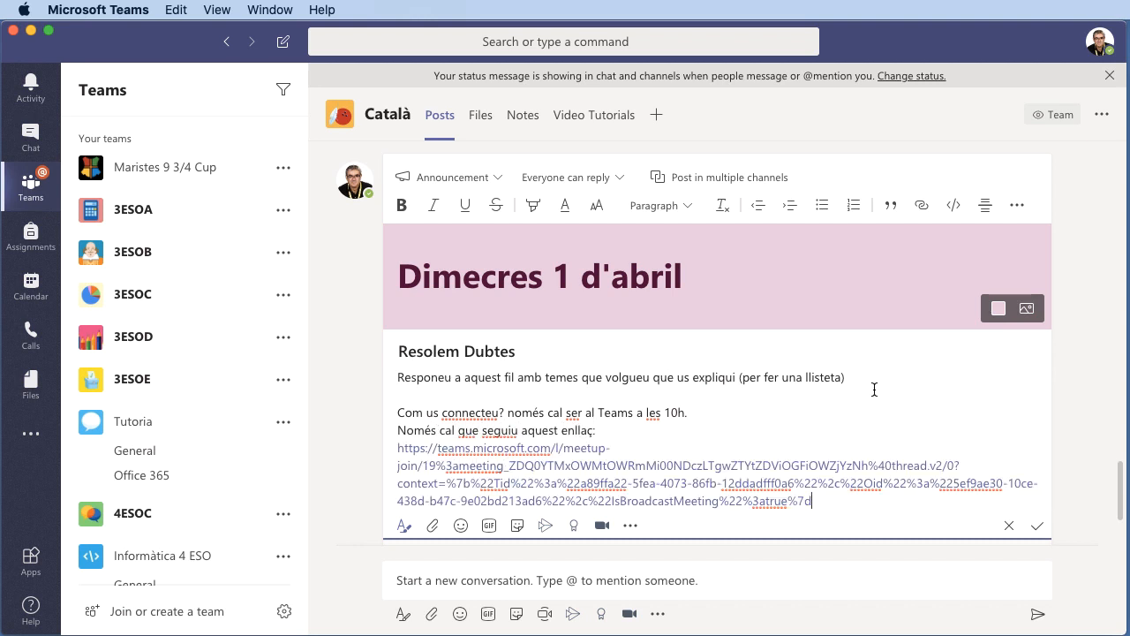
click(1035, 528)
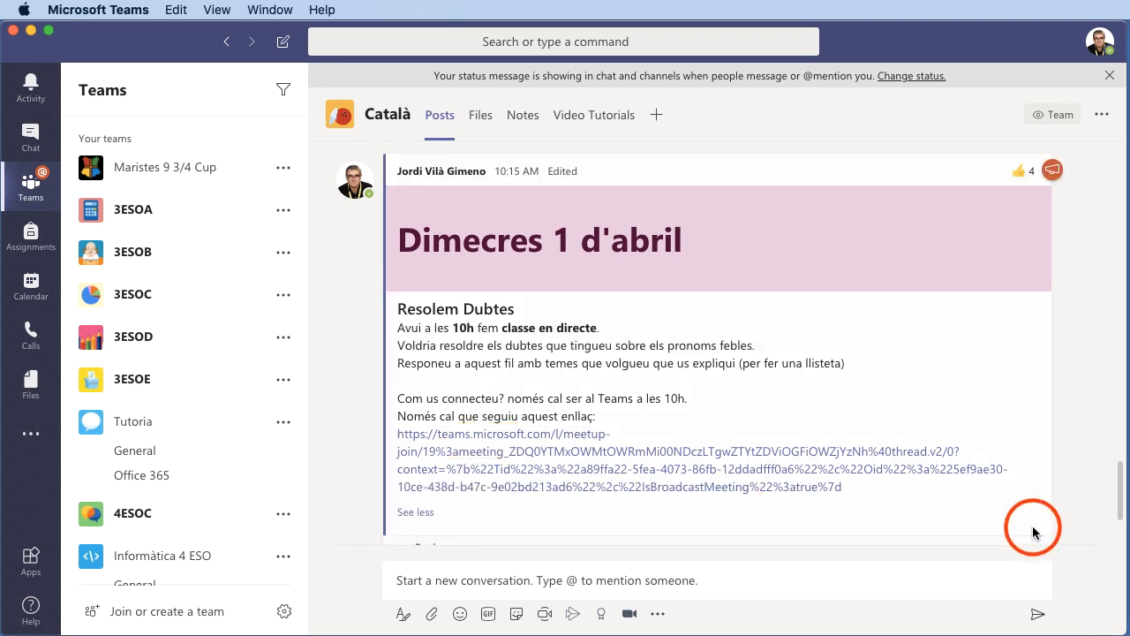
scroll(1027, 457, down, 1)
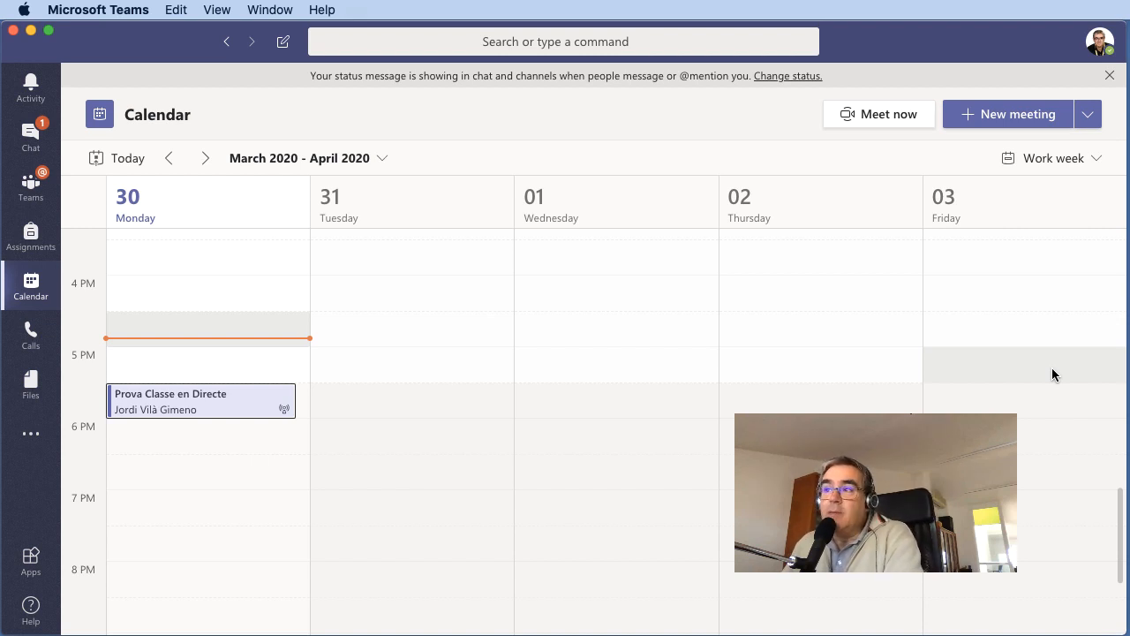
- Join the "Prova Classe en Directe" live event as producer with the microphone on, and check its Q&A
click(200, 409)
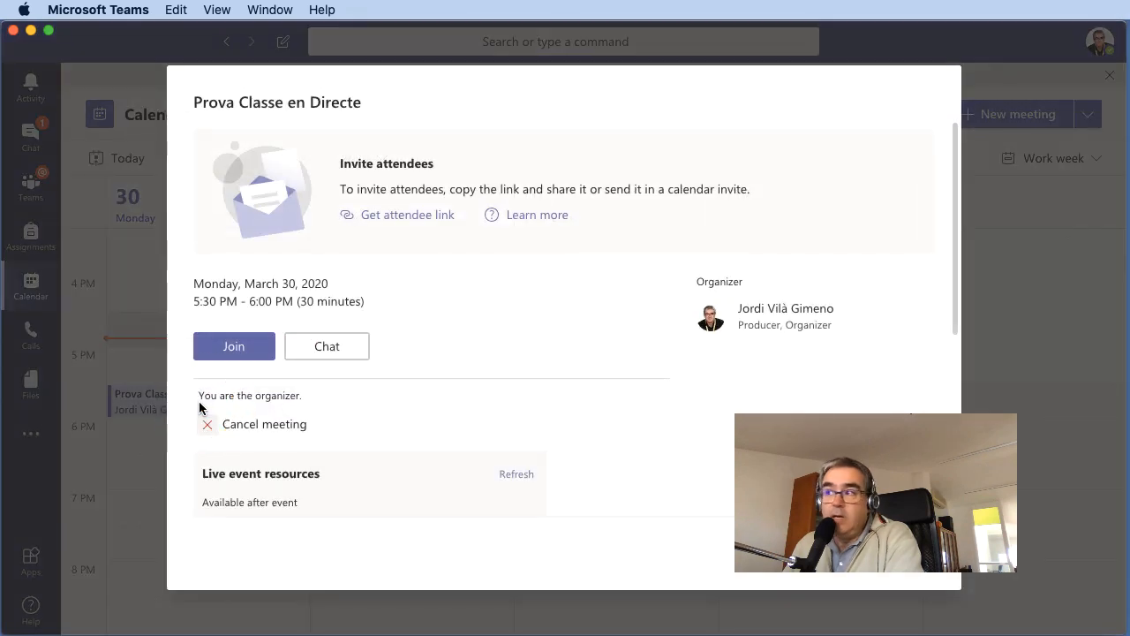
click(241, 354)
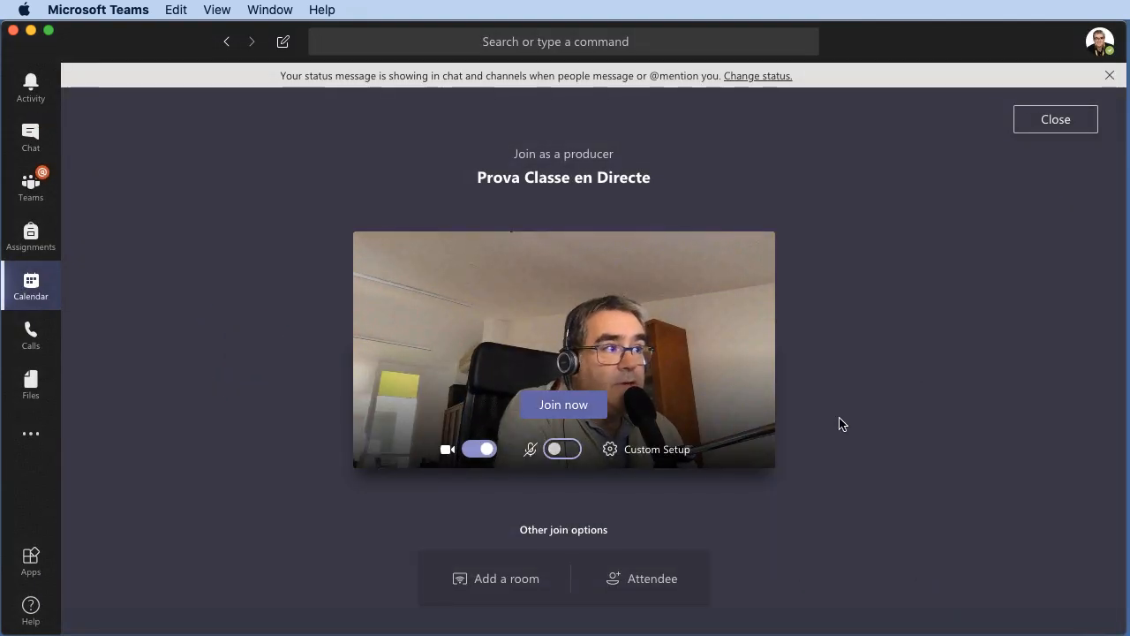
click(562, 451)
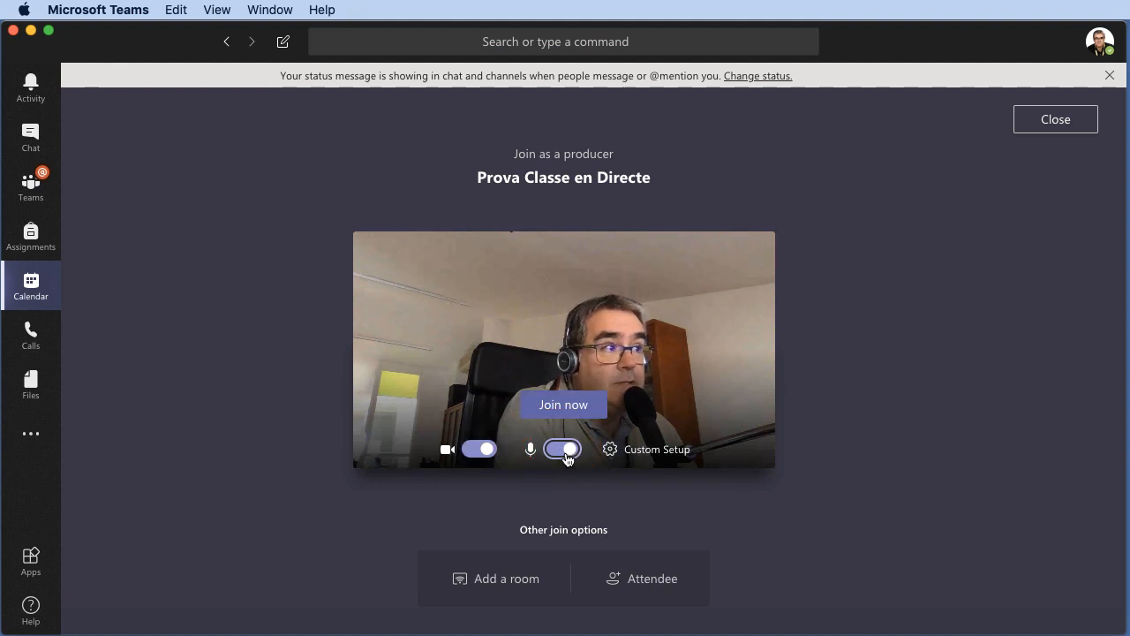
click(575, 412)
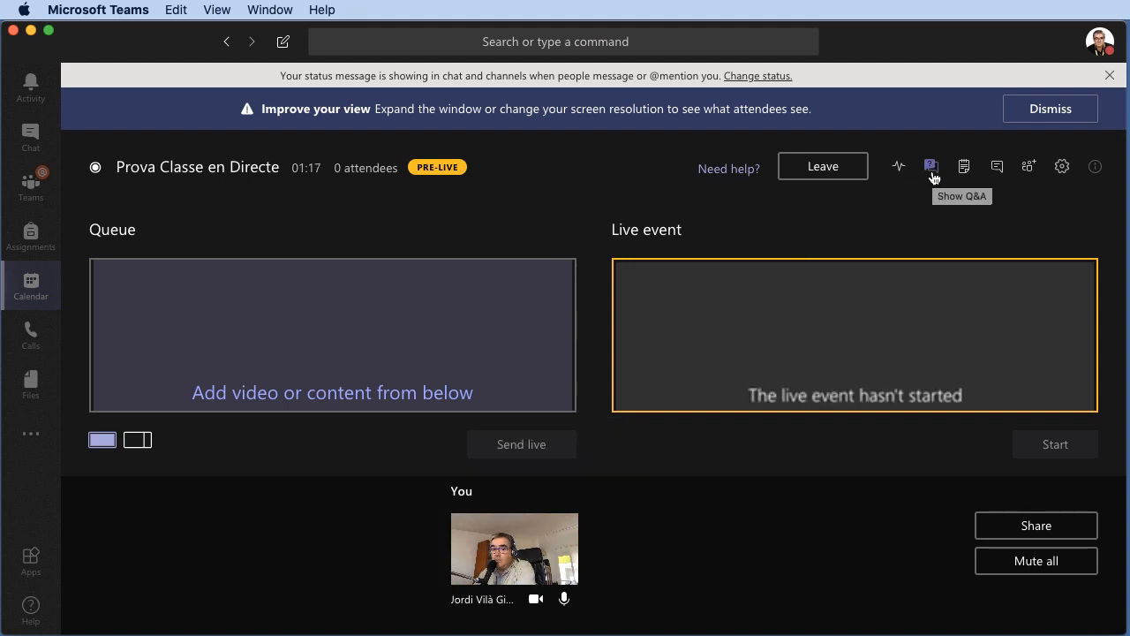
click(932, 167)
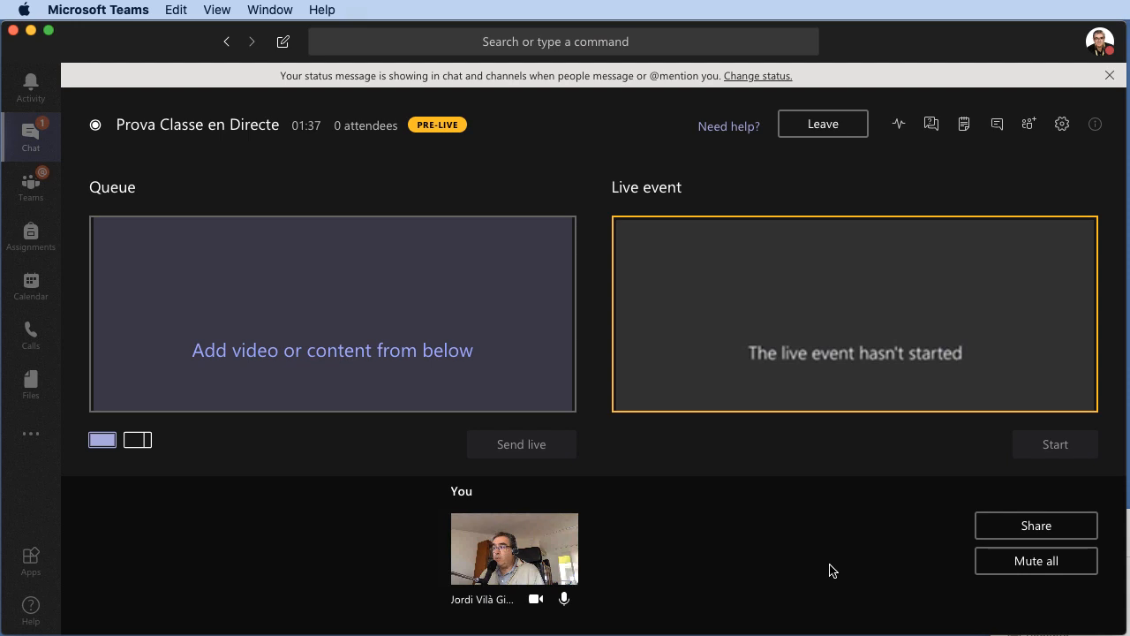
- Queue your own camera video, send it live, and start the live event for the attendees
click(505, 551)
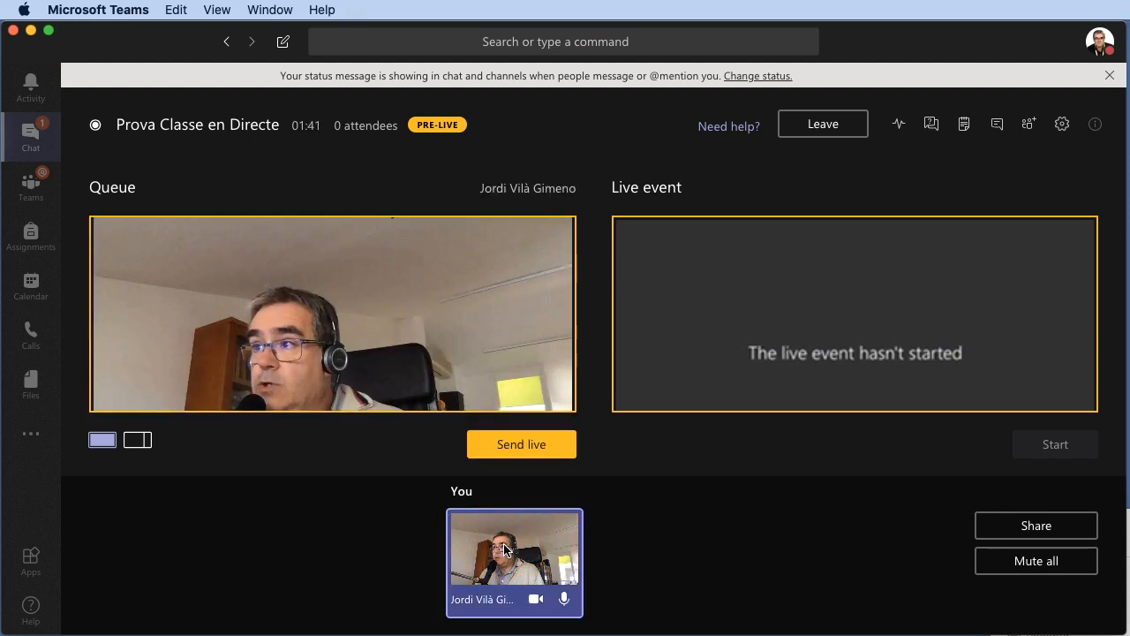
click(536, 454)
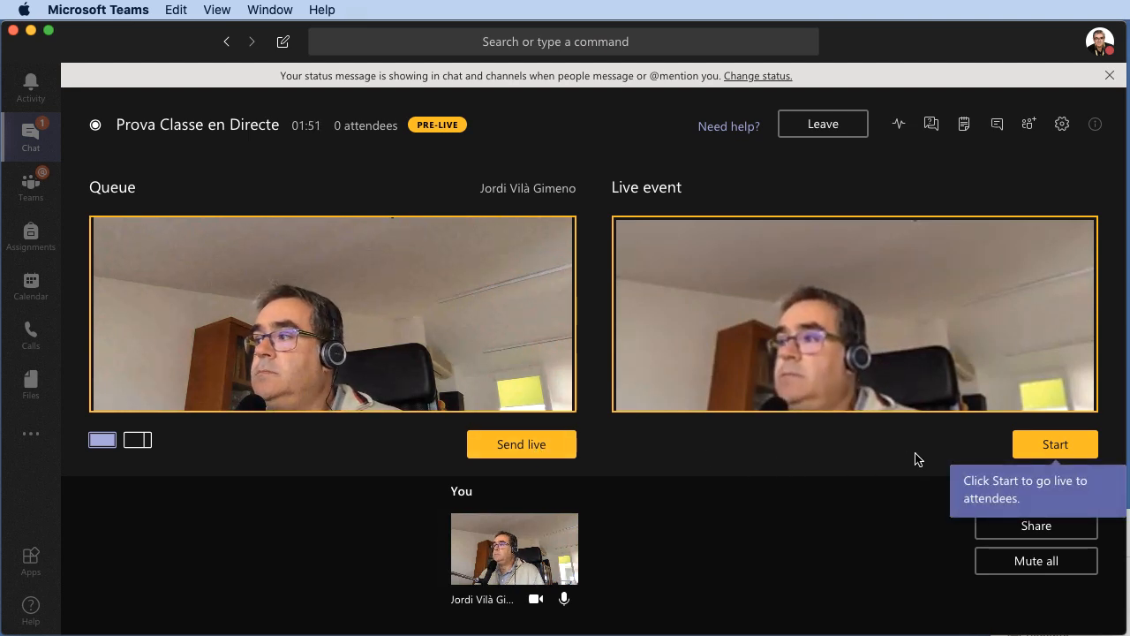
click(1041, 455)
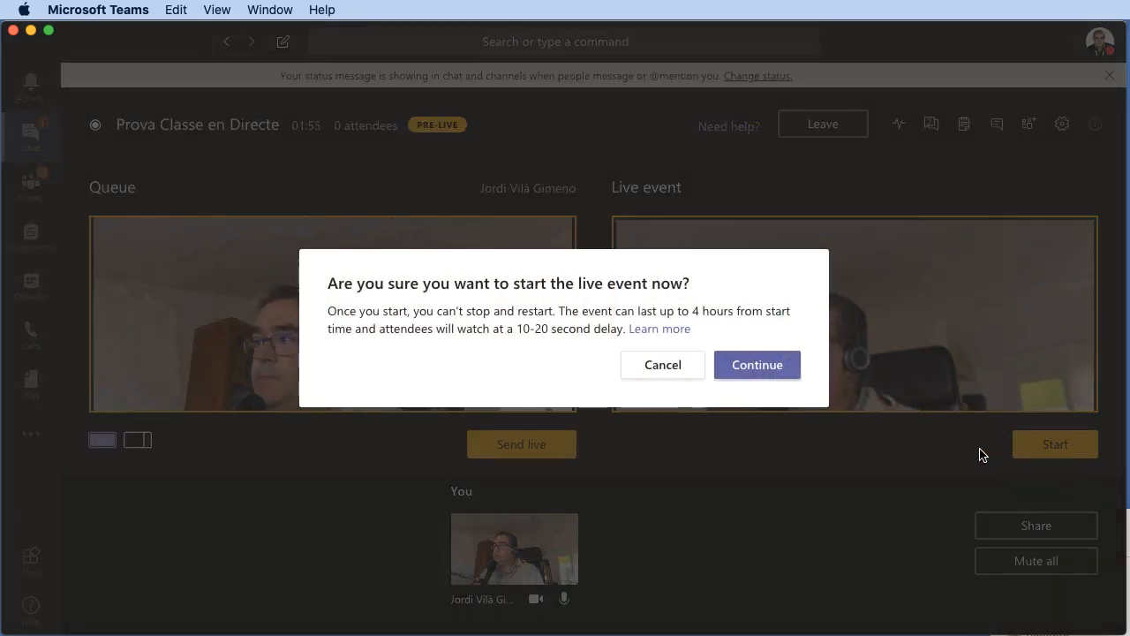
click(761, 369)
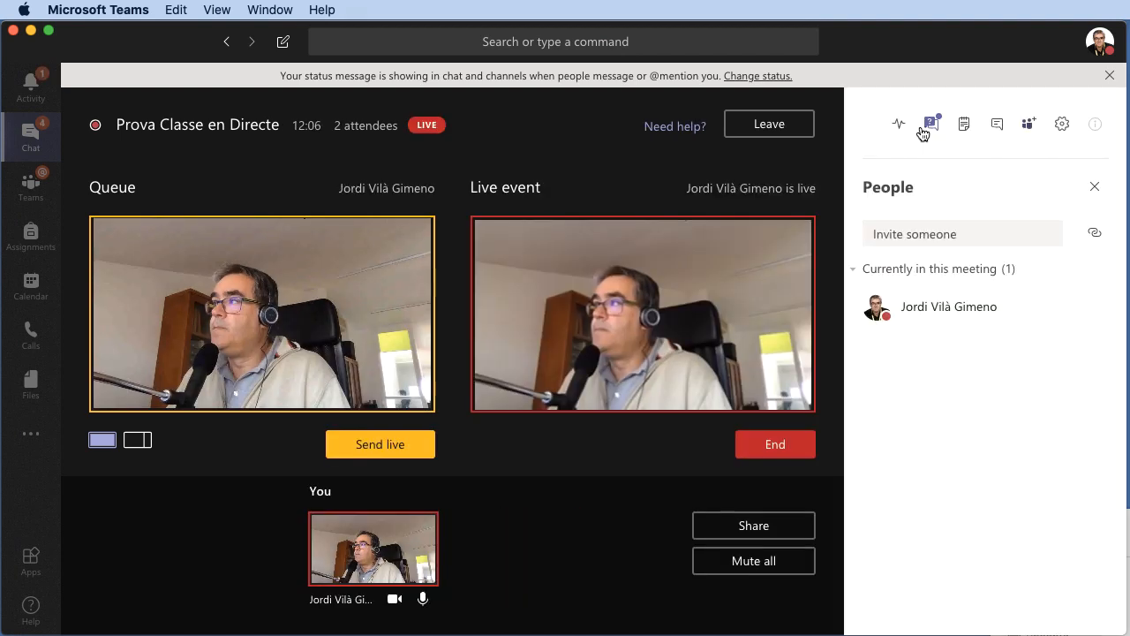
- Show the Q&A of the running live event
click(928, 125)
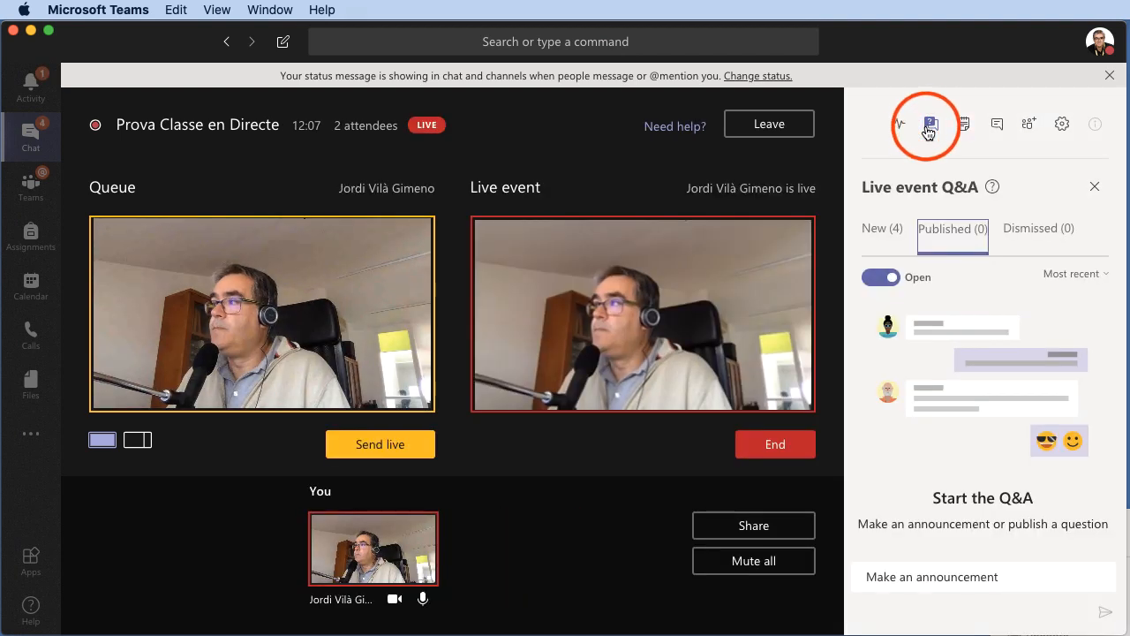